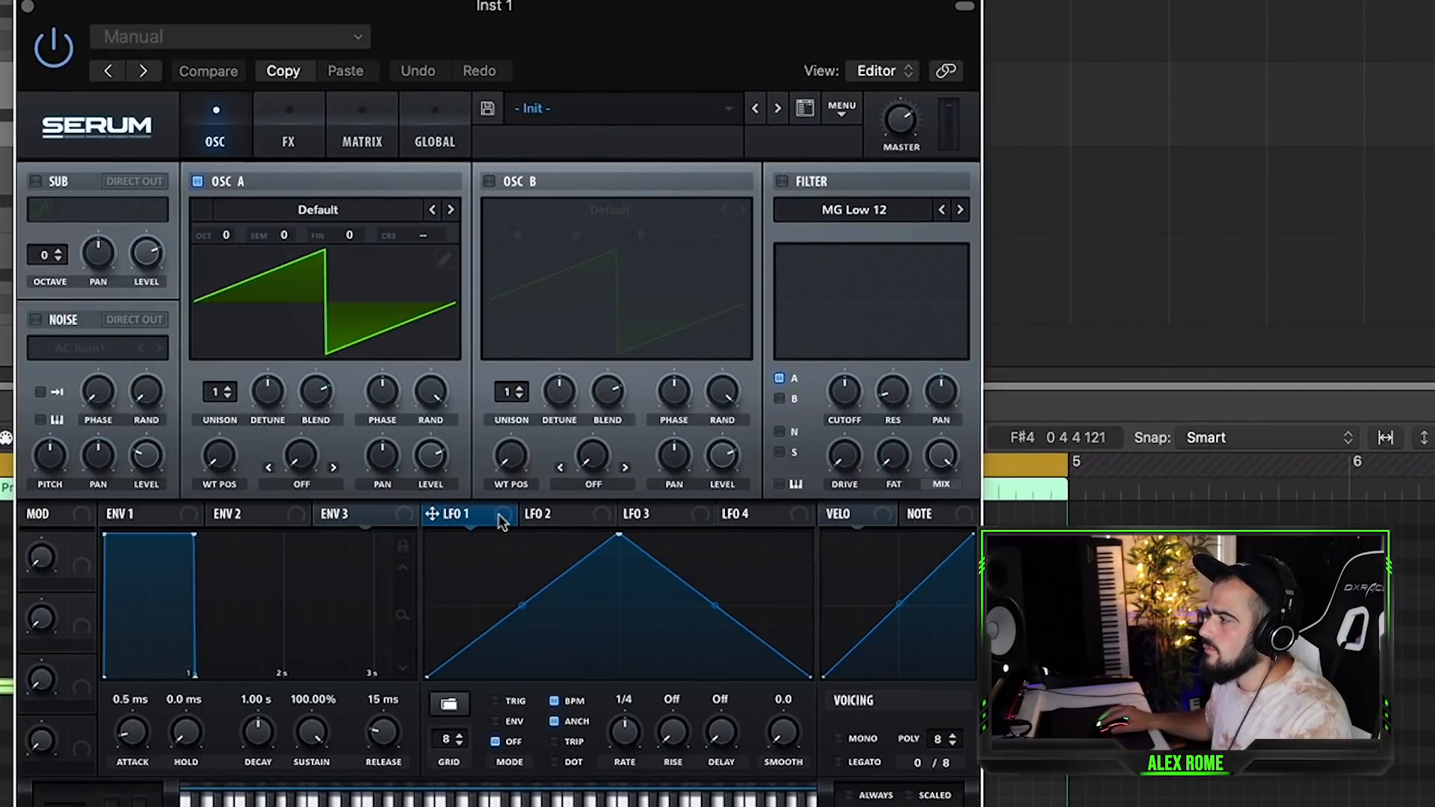
- Assign LFO 1 to the filter cutoff, enable the filter and choose the MG Low 24 type
{"action": "left_click_drag", "start_coordinate": [500, 521], "coordinate": [823, 487]}
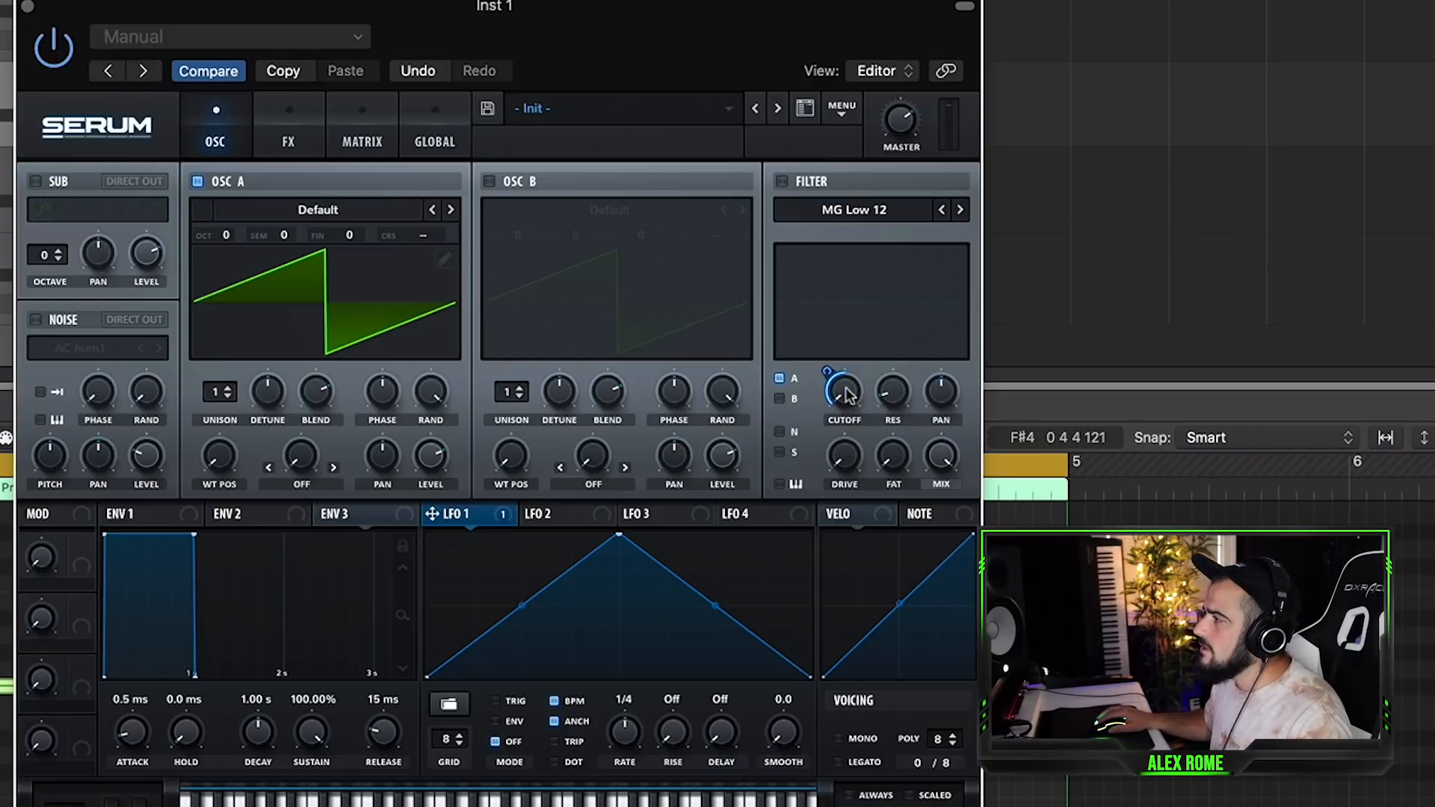
{"action": "mouse_move", "coordinate": [848, 396]}
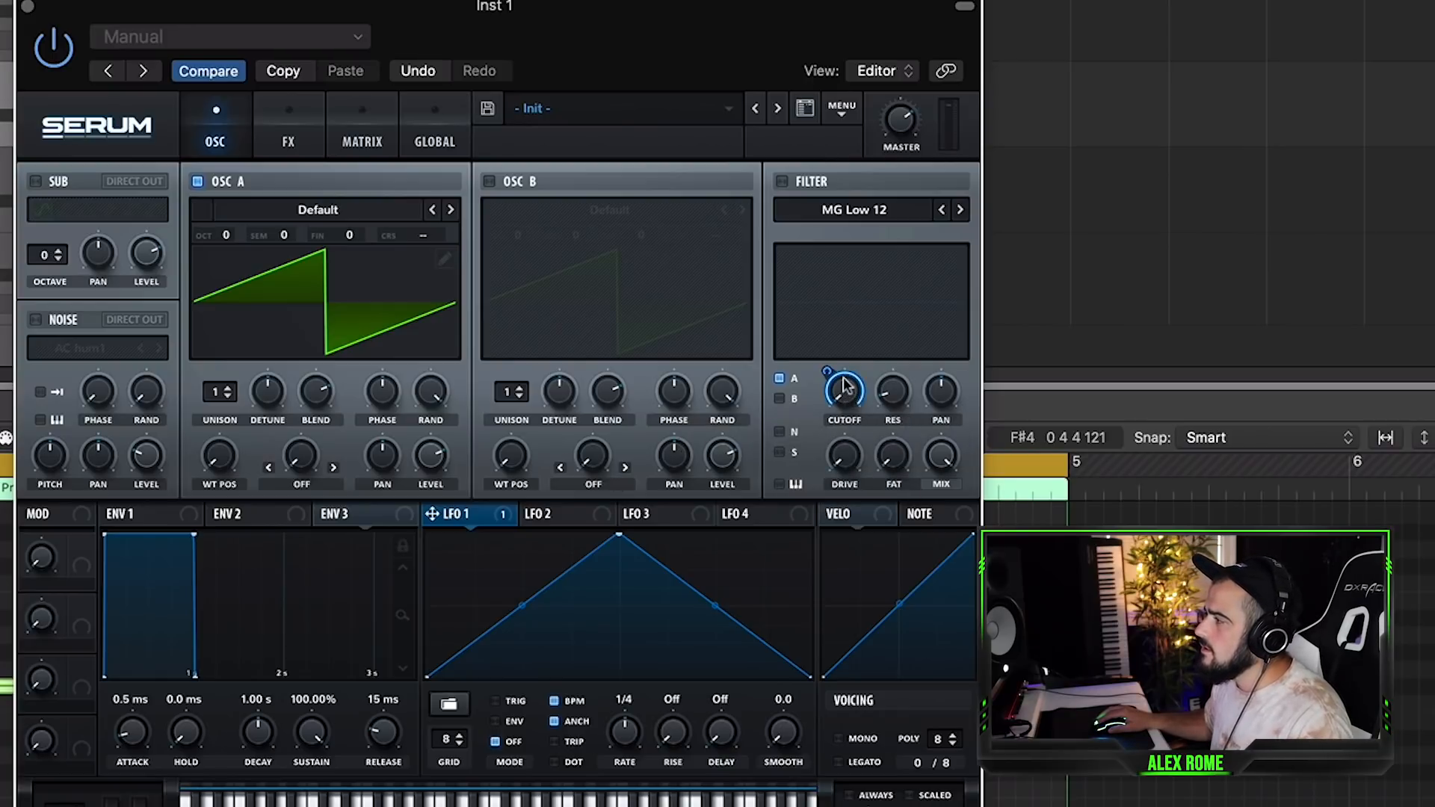
{"action": "left_click", "coordinate": [782, 182]}
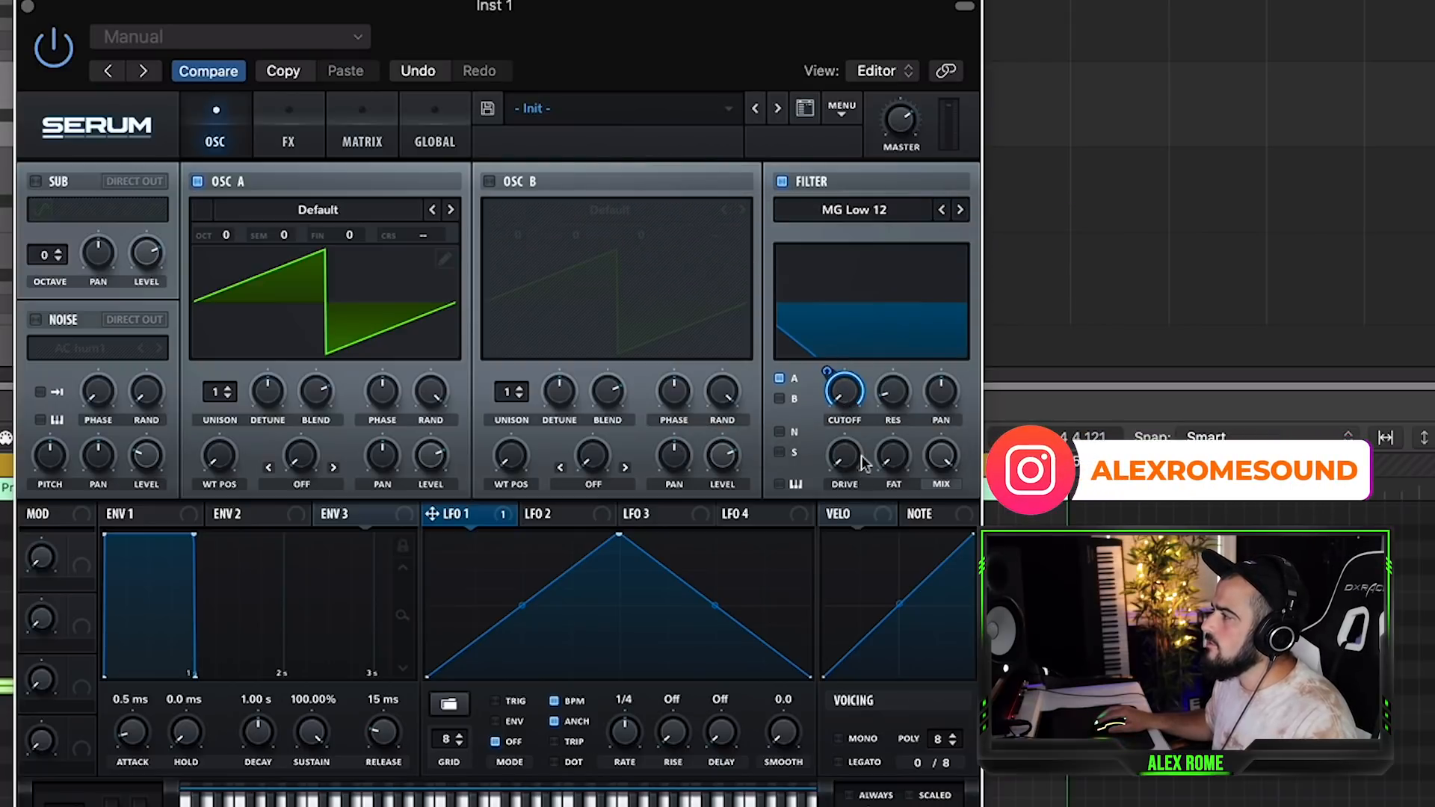
{"action": "left_click", "coordinate": [960, 211]}
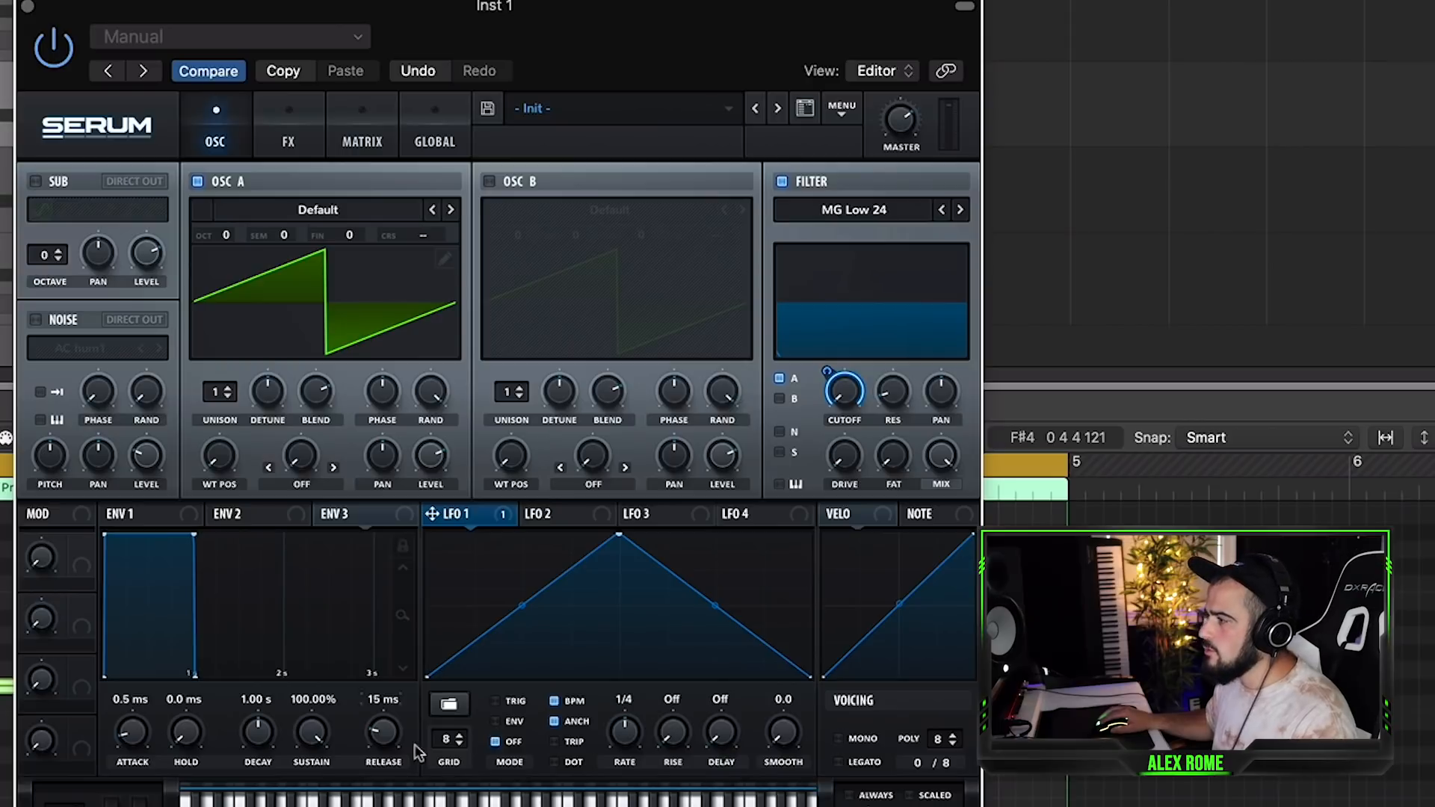
- Reshape LFO 1 into a falling ramp at a 1/8 rate and reduce its modulation depth on the filter cutoff
{"action": "left_click", "coordinate": [537, 799]}
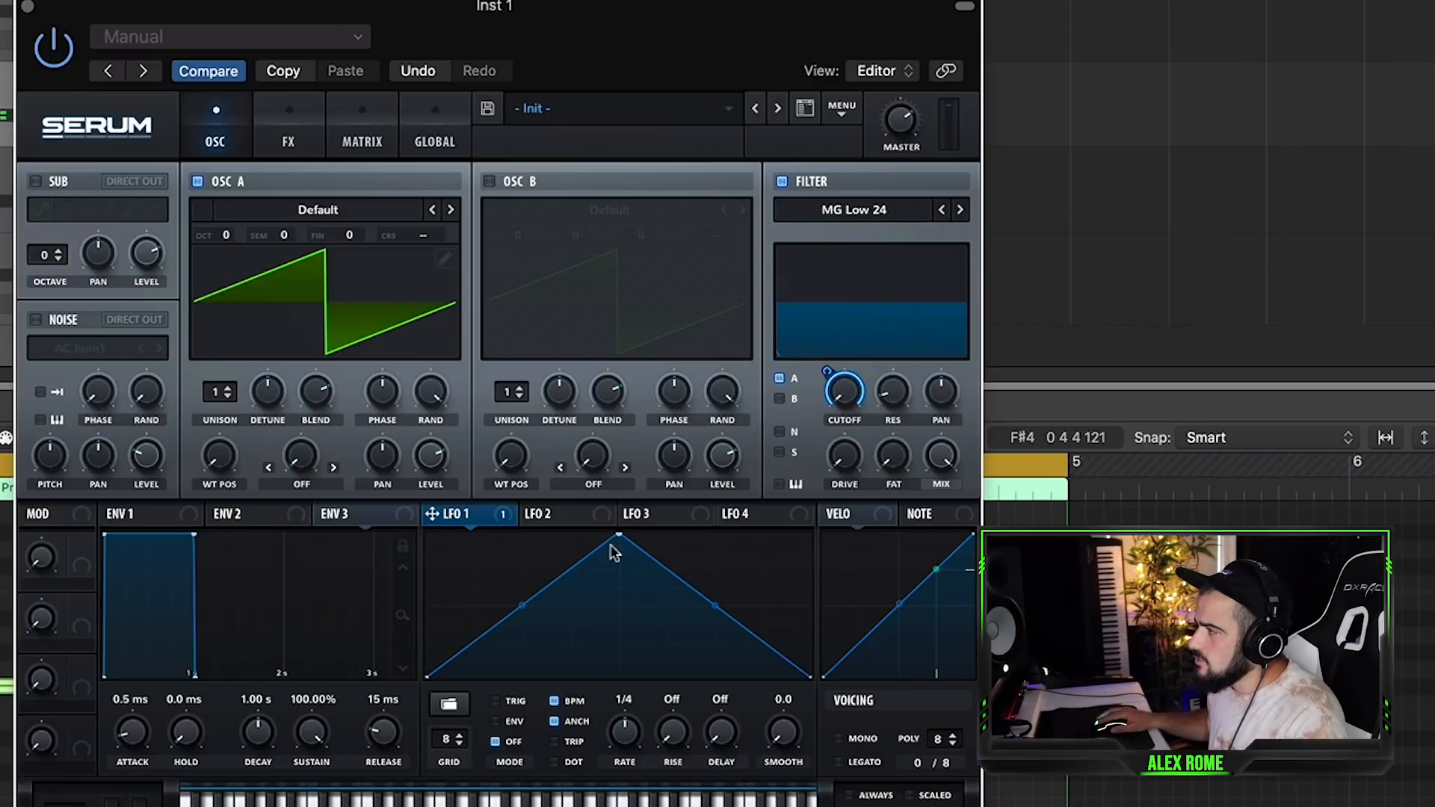
{"action": "left_click_drag", "start_coordinate": [616, 539], "coordinate": [421, 530]}
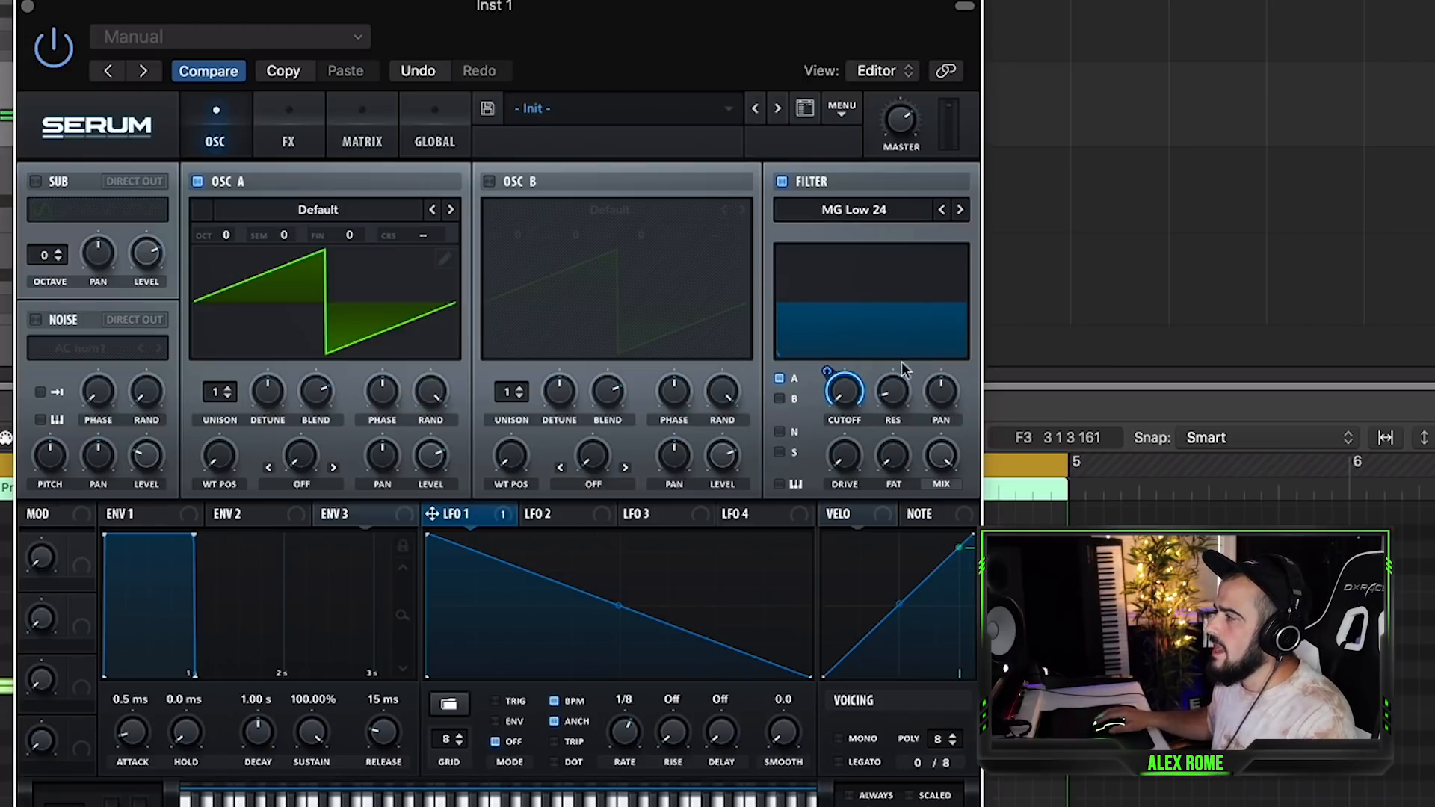
{"action": "left_click_drag", "start_coordinate": [828, 365], "coordinate": [821, 407]}
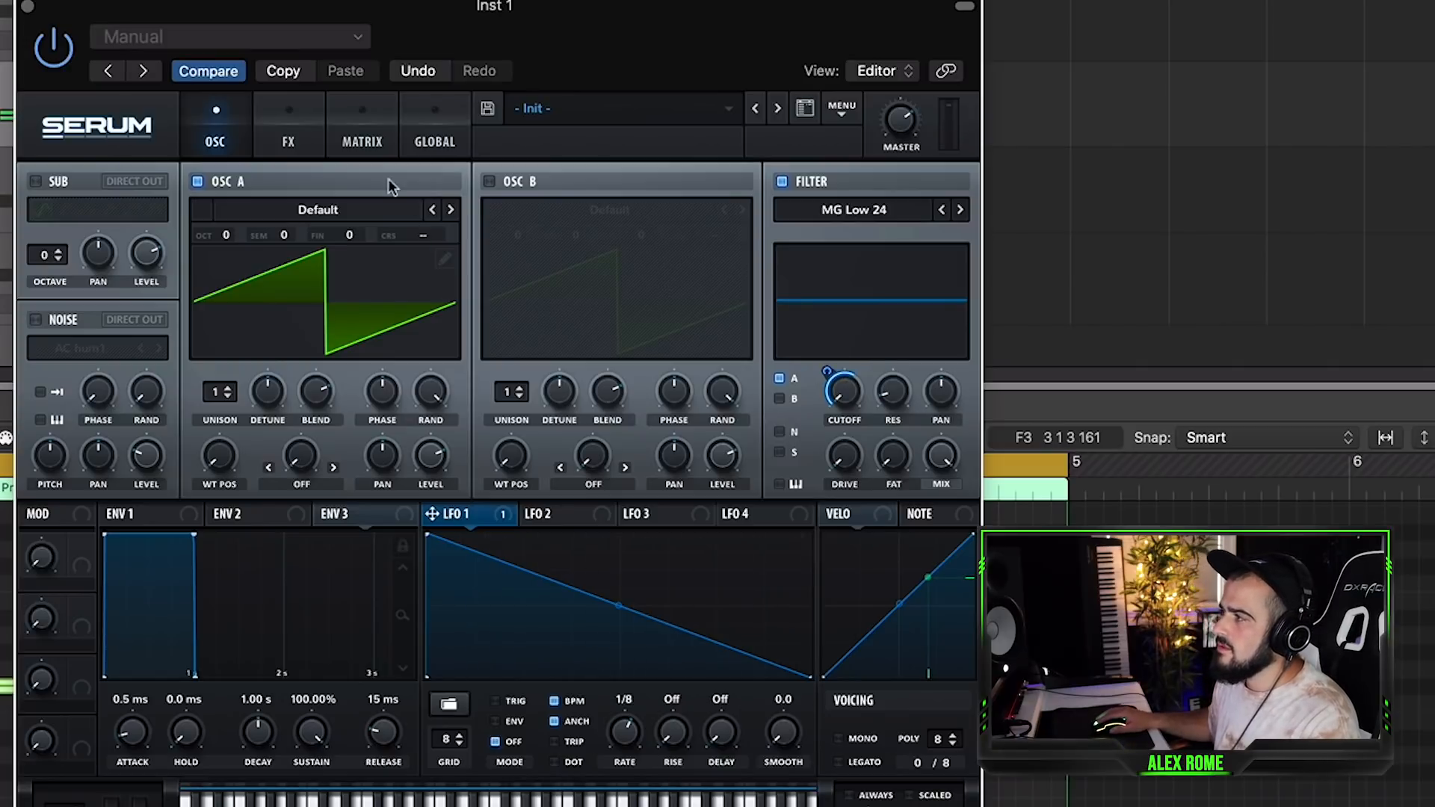
- Add a ping-pong delay with 1/16 times on both sides and modulate its mix with LFO 2 at a one-bar rate
{"action": "left_click", "coordinate": [288, 142]}
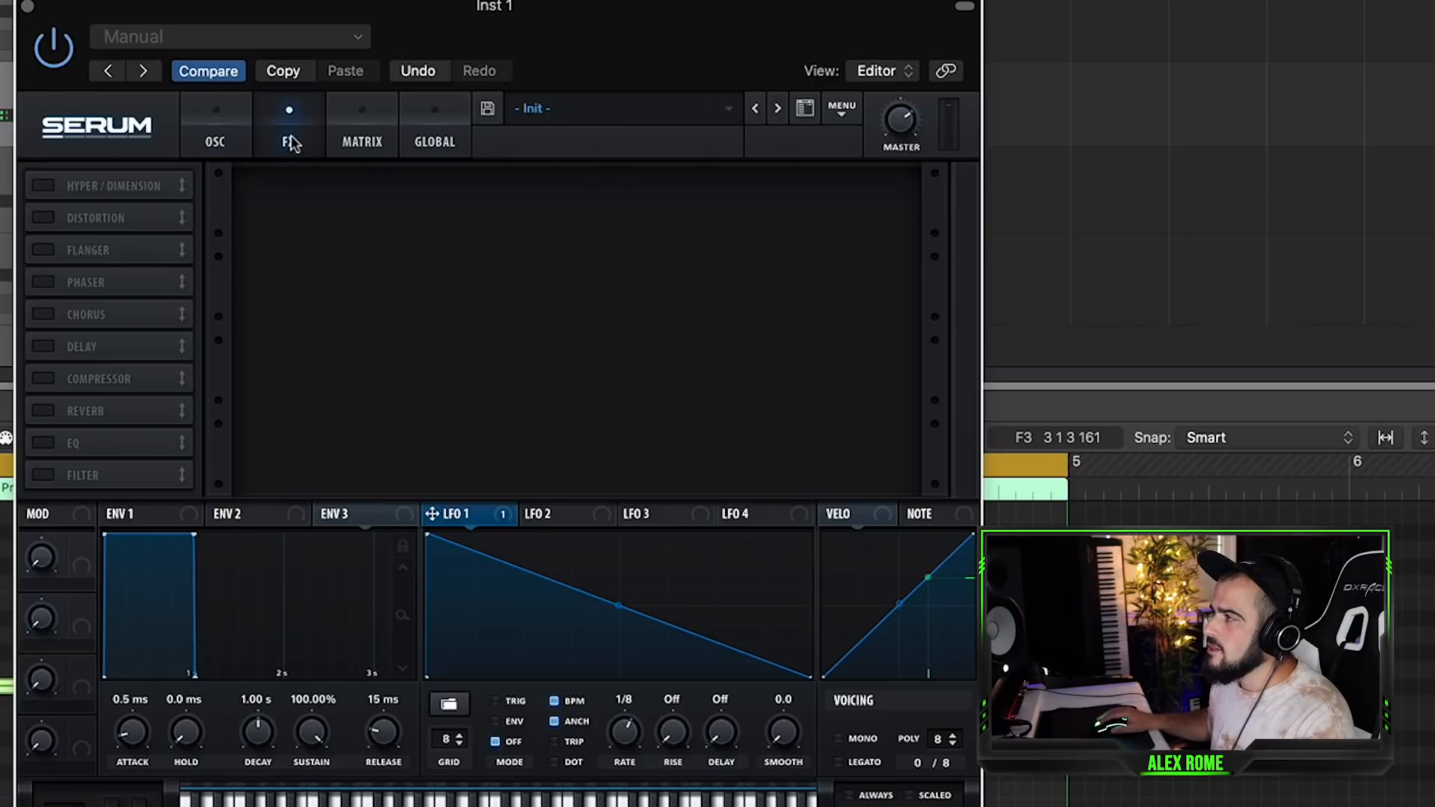
{"action": "left_click", "coordinate": [71, 346]}
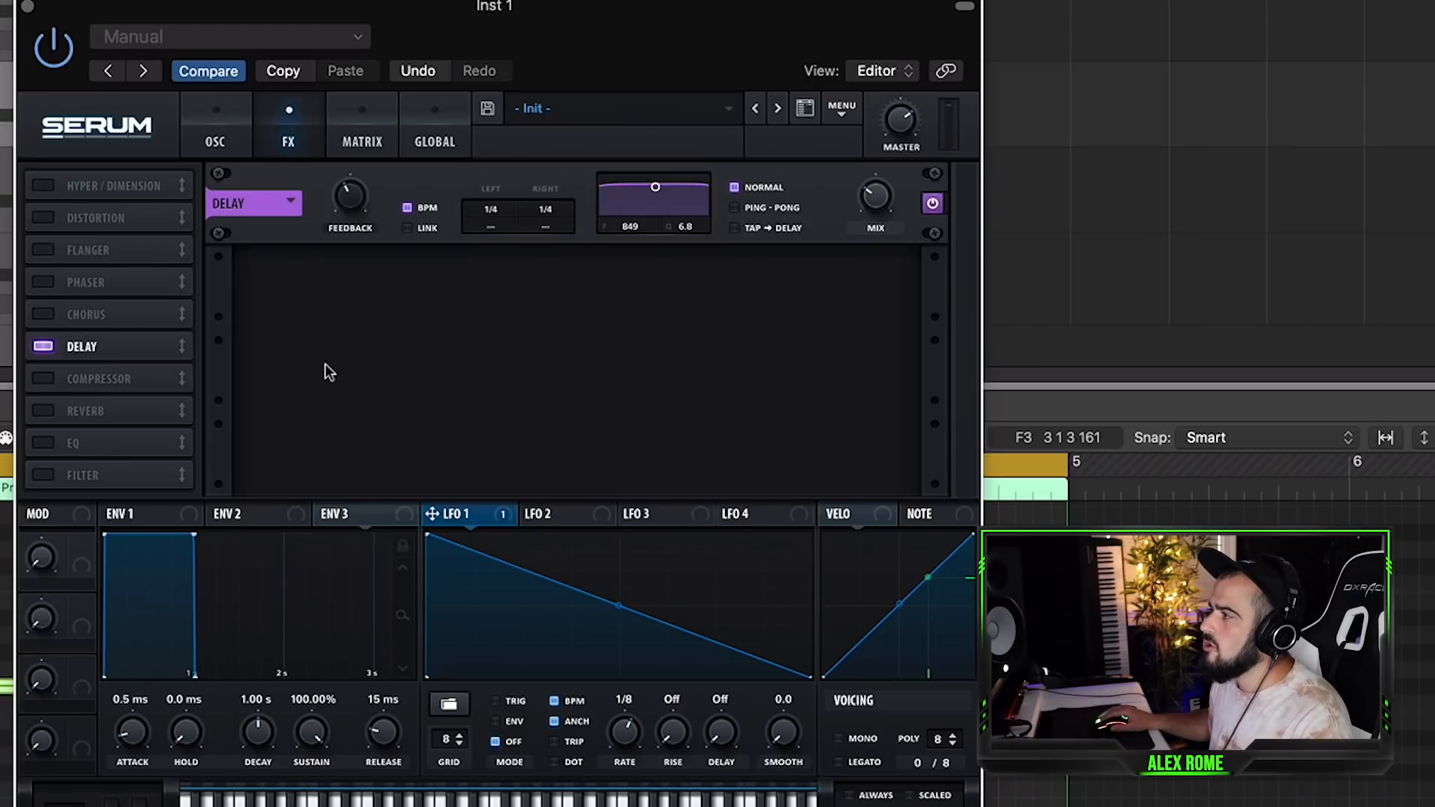
{"action": "left_click_drag", "start_coordinate": [548, 214], "coordinate": [487, 248]}
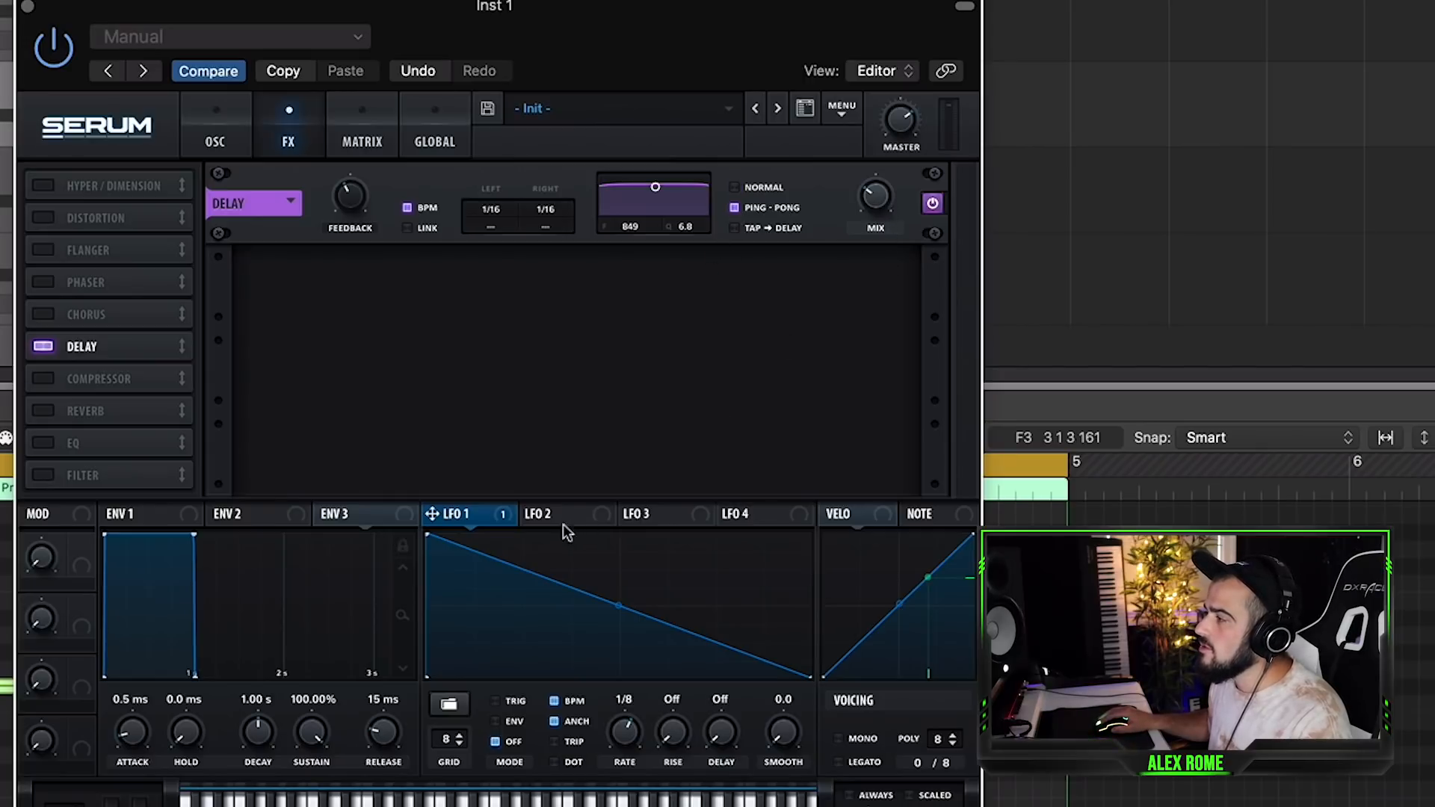
{"action": "left_click", "coordinate": [594, 521]}
{"action": "left_click_drag", "start_coordinate": [605, 520], "coordinate": [873, 193]}
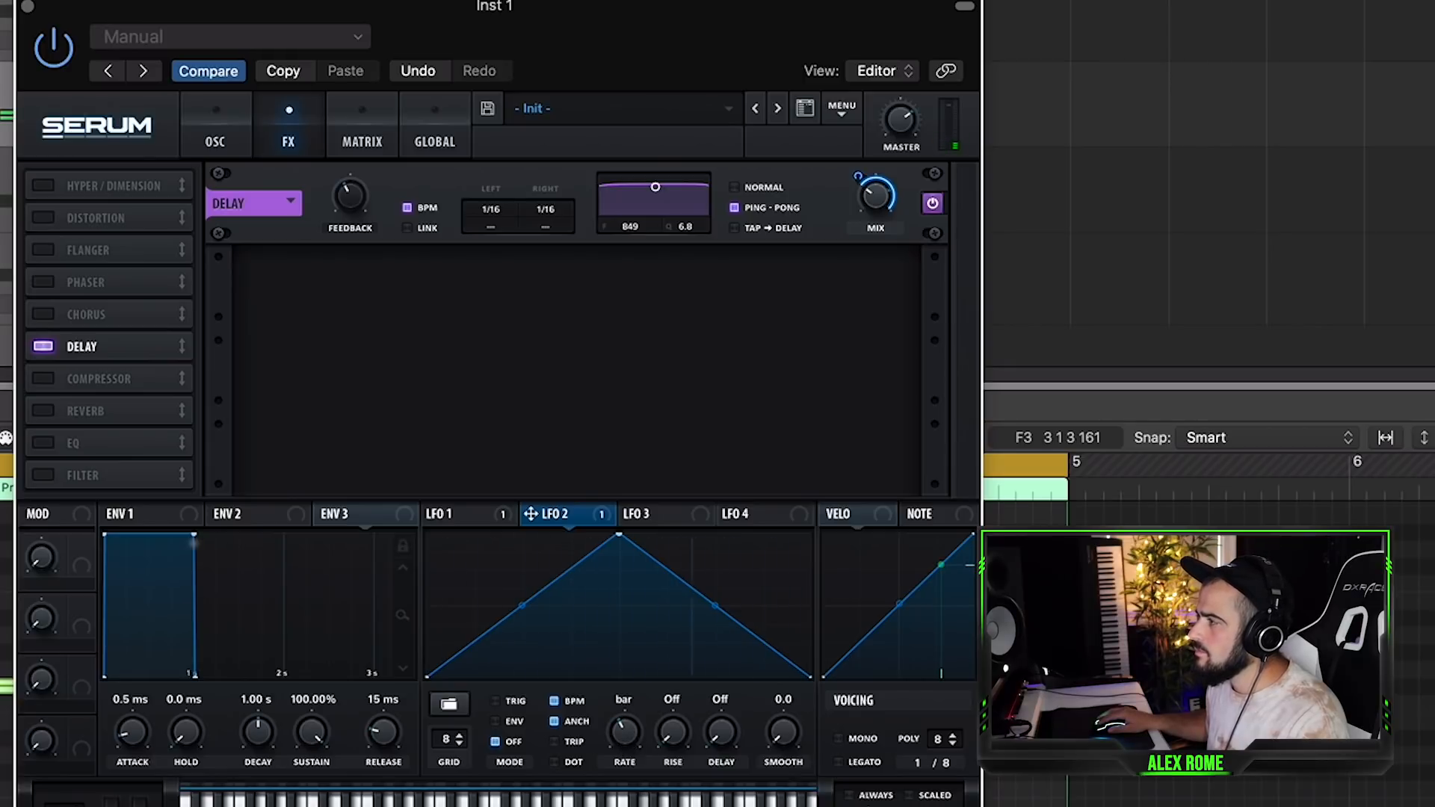
- Add a hall reverb with 49% mix and a longer decay, and close the synth window
{"action": "left_click", "coordinate": [43, 411]}
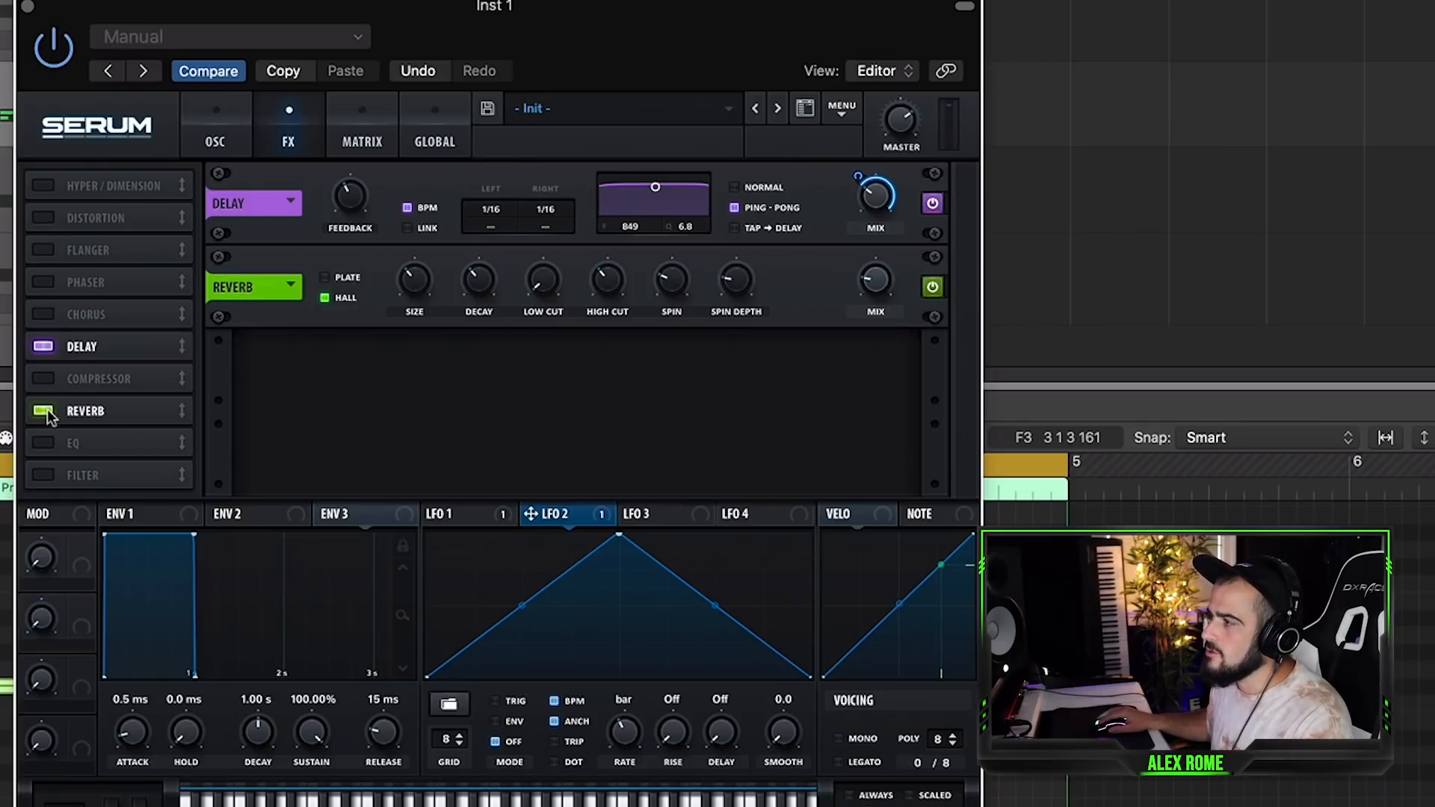
{"action": "mouse_move", "coordinate": [882, 243]}
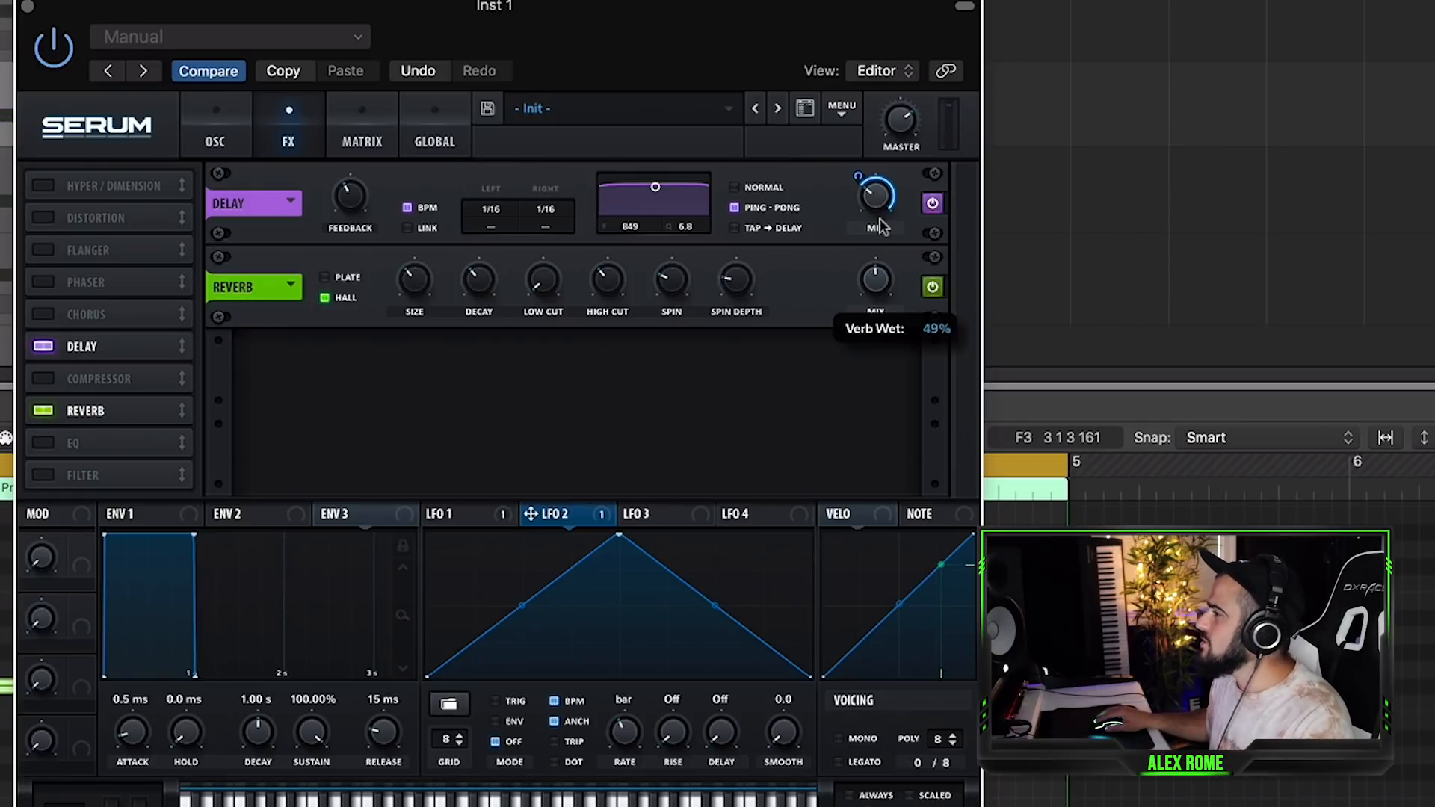
{"action": "left_click_drag", "start_coordinate": [479, 288], "coordinate": [490, 259]}
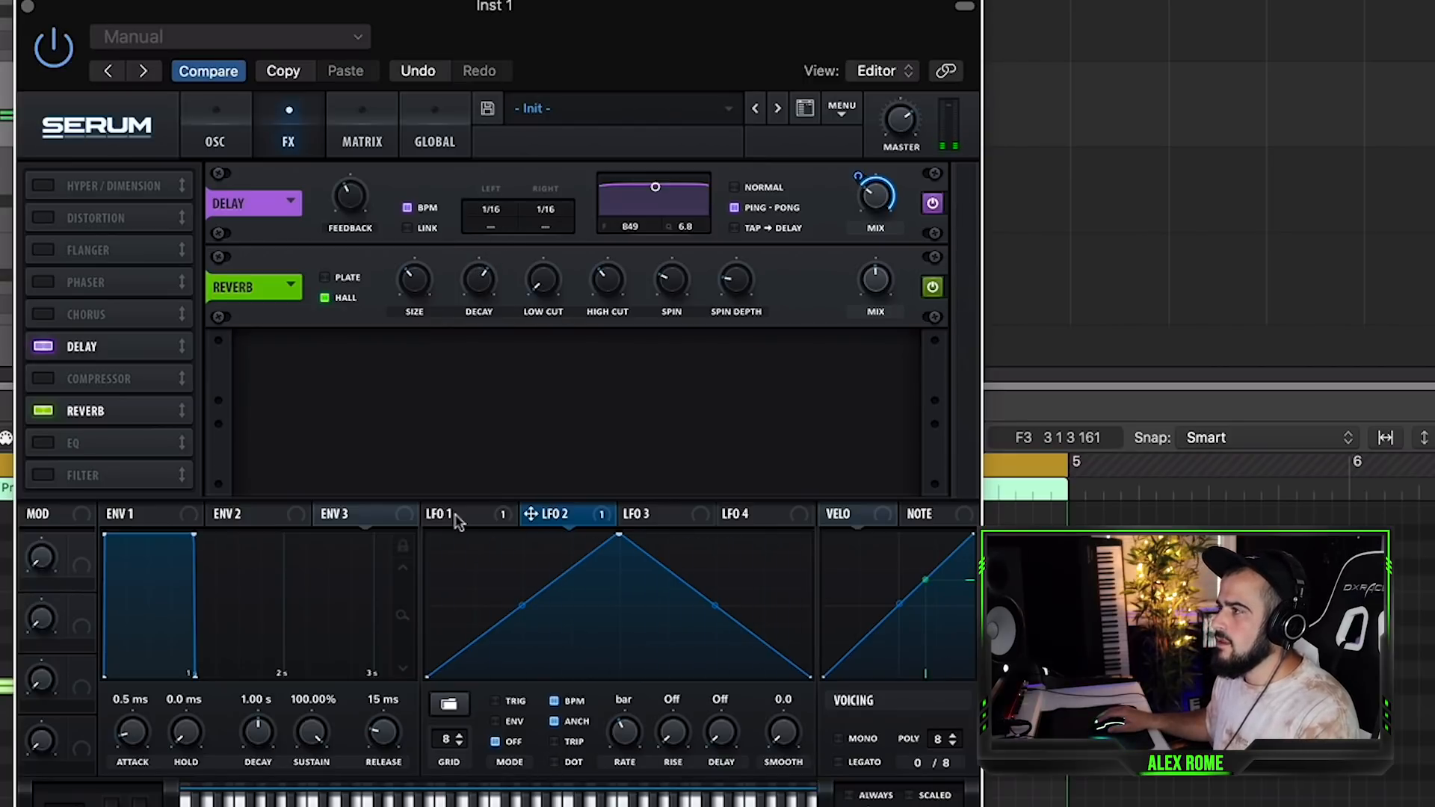
{"action": "left_click", "coordinate": [27, 7]}
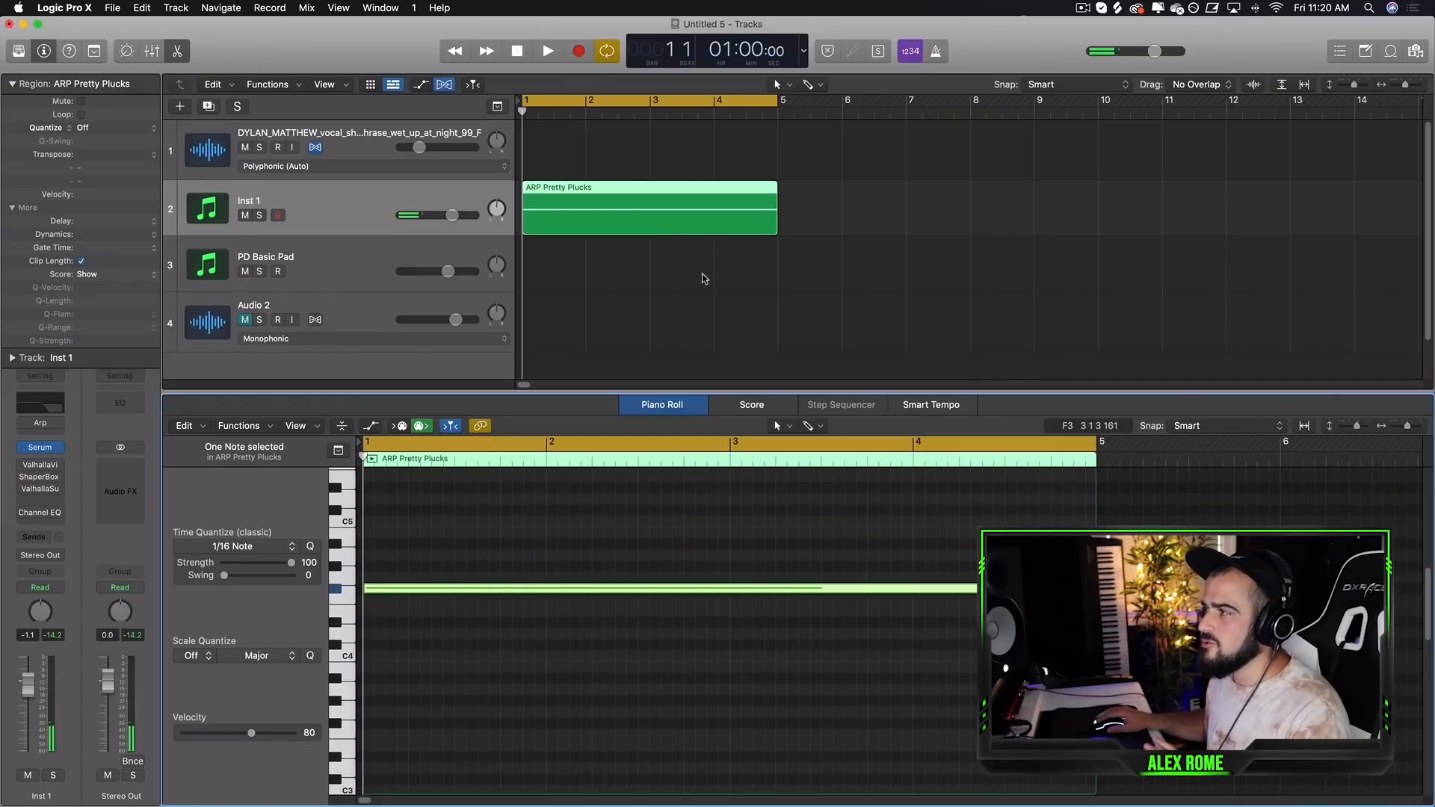
- Play back the ARP Pretty Plucks region to hear the finished pluck patch
{"action": "left_click", "coordinate": [686, 287]}
{"action": "left_click", "coordinate": [669, 199]}
{"action": "key", "text": "space"}
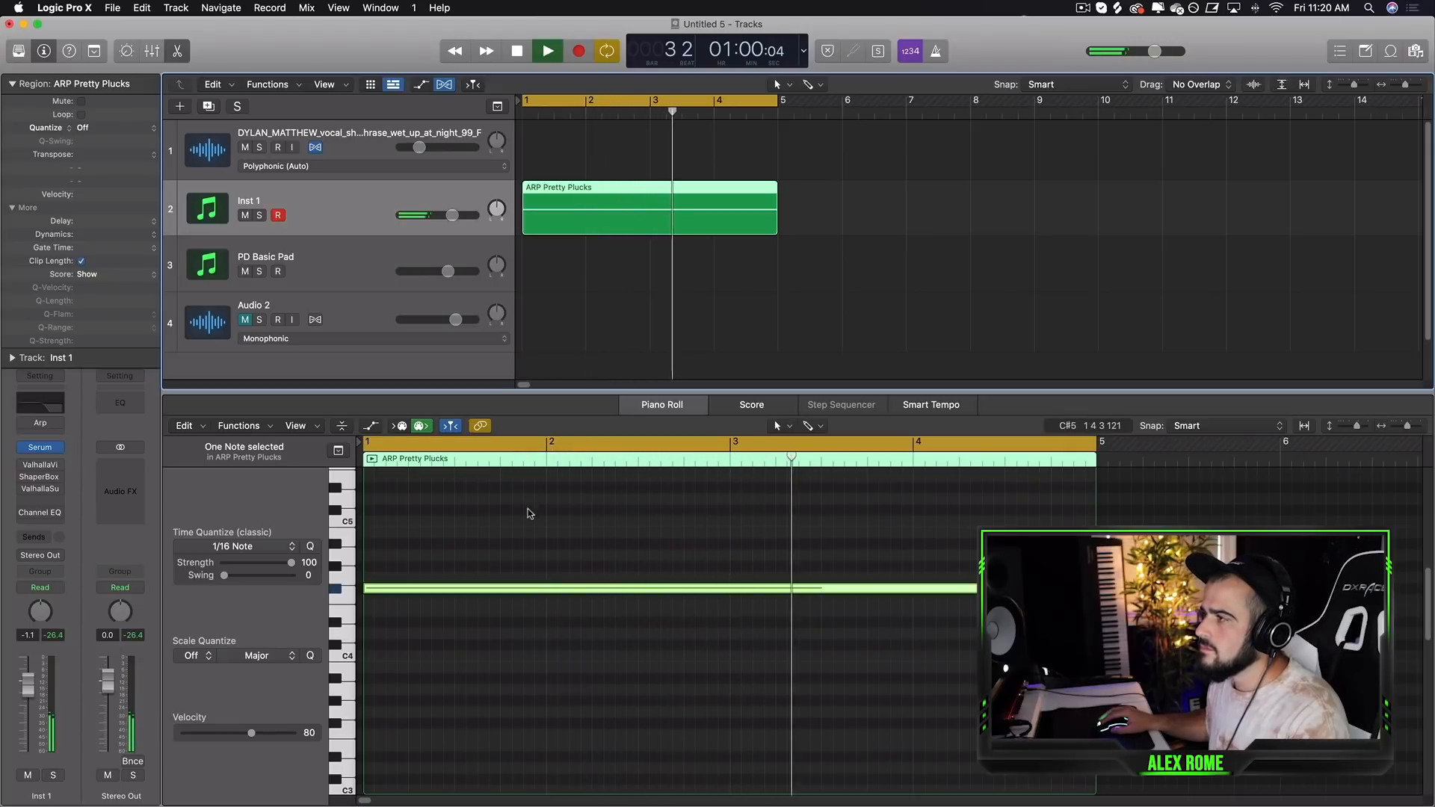
{"action": "key", "text": "space"}
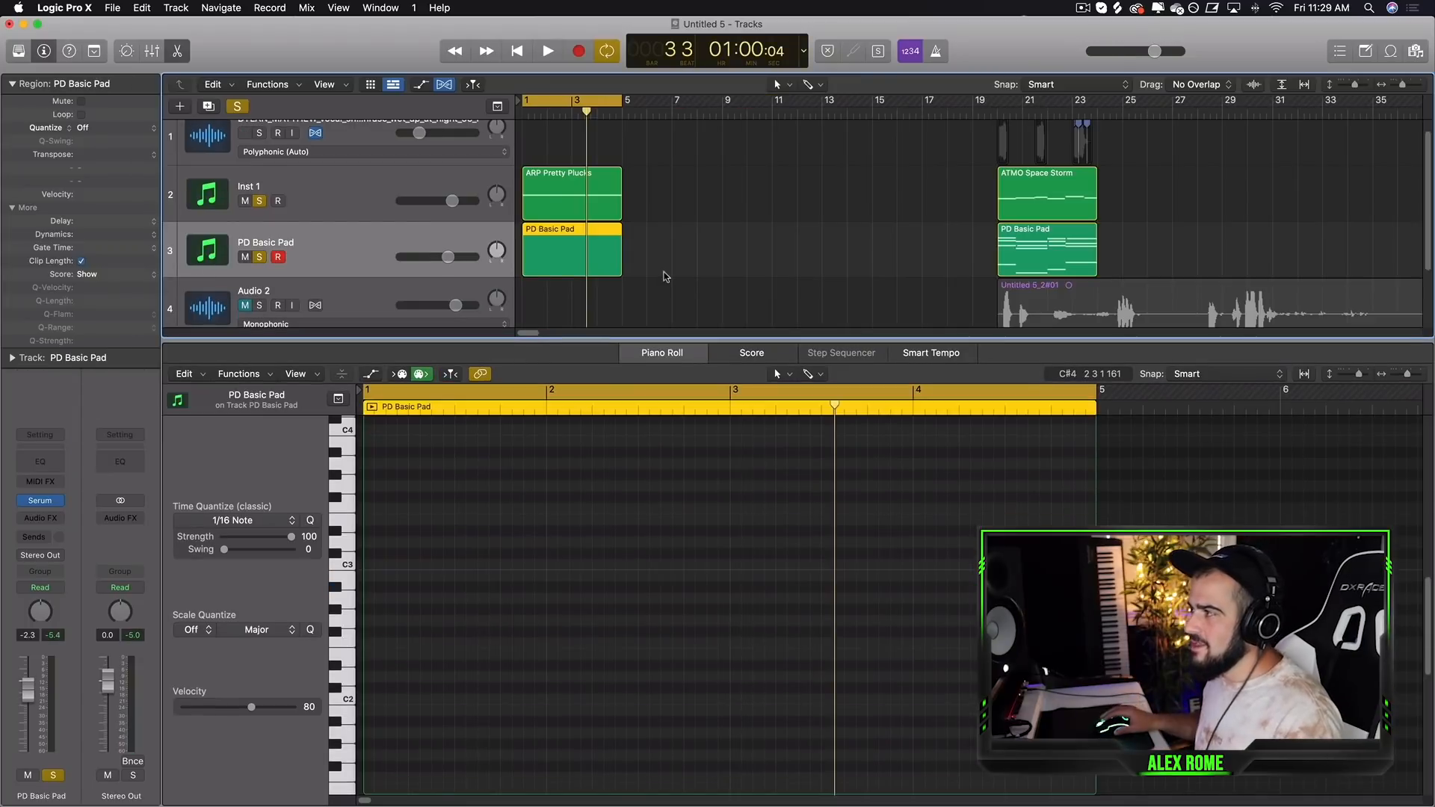
- Open the empty PD Basic Pad region at bar 1 for editing and place a note at its start on B1
{"action": "left_click", "coordinate": [667, 254]}
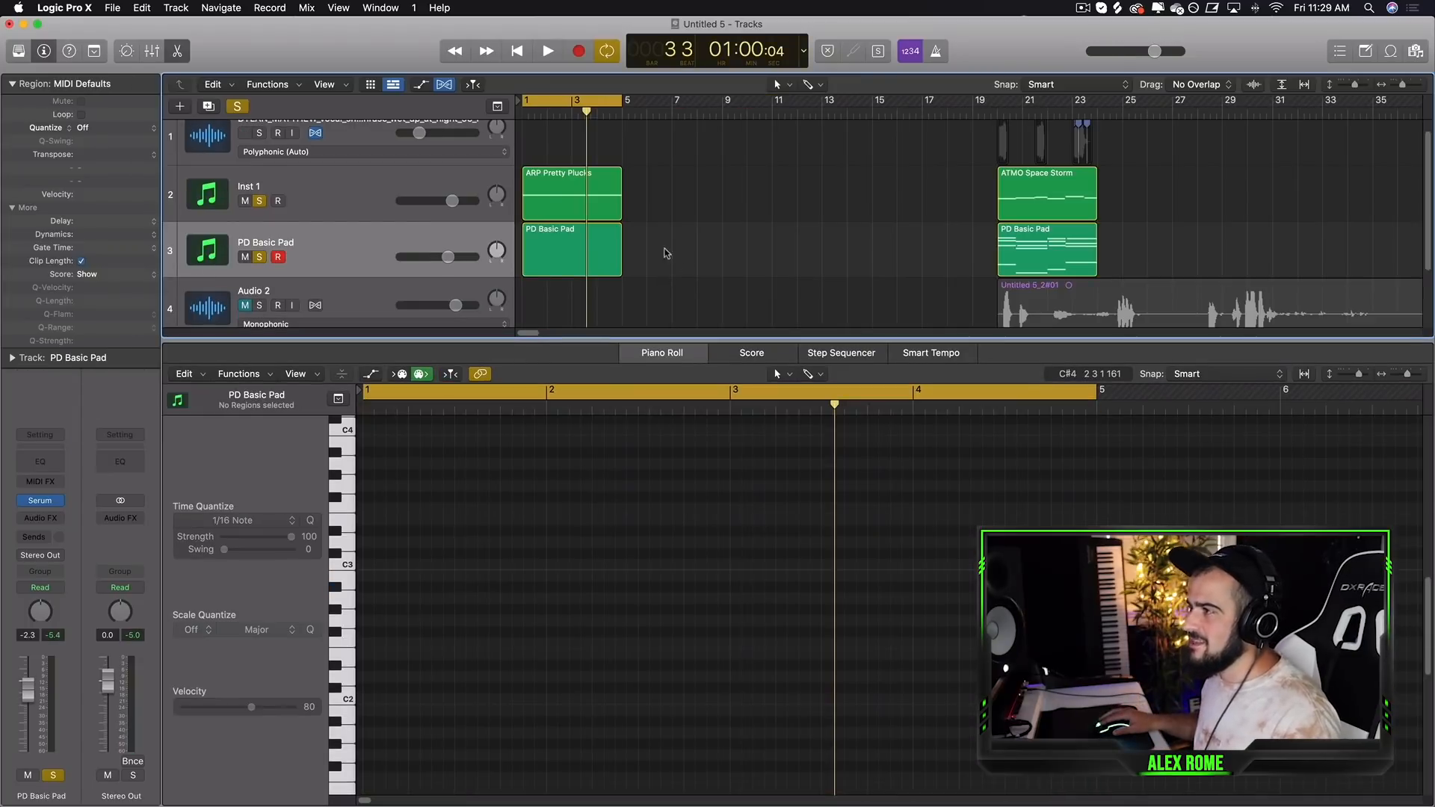
{"action": "left_click", "coordinate": [571, 259]}
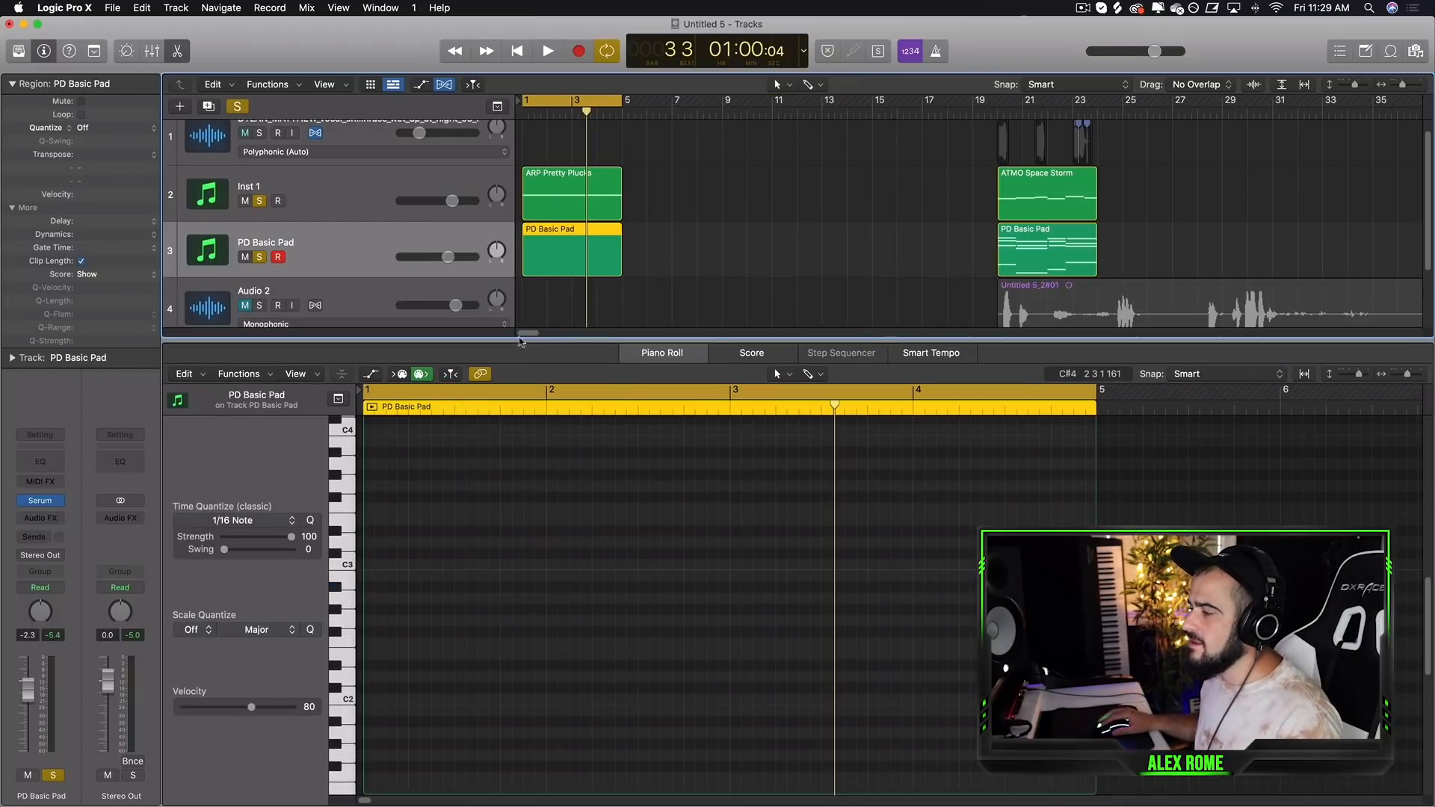
{"action": "scroll", "coordinate": [516, 569], "scroll_direction": "down", "scroll_amount": 5}
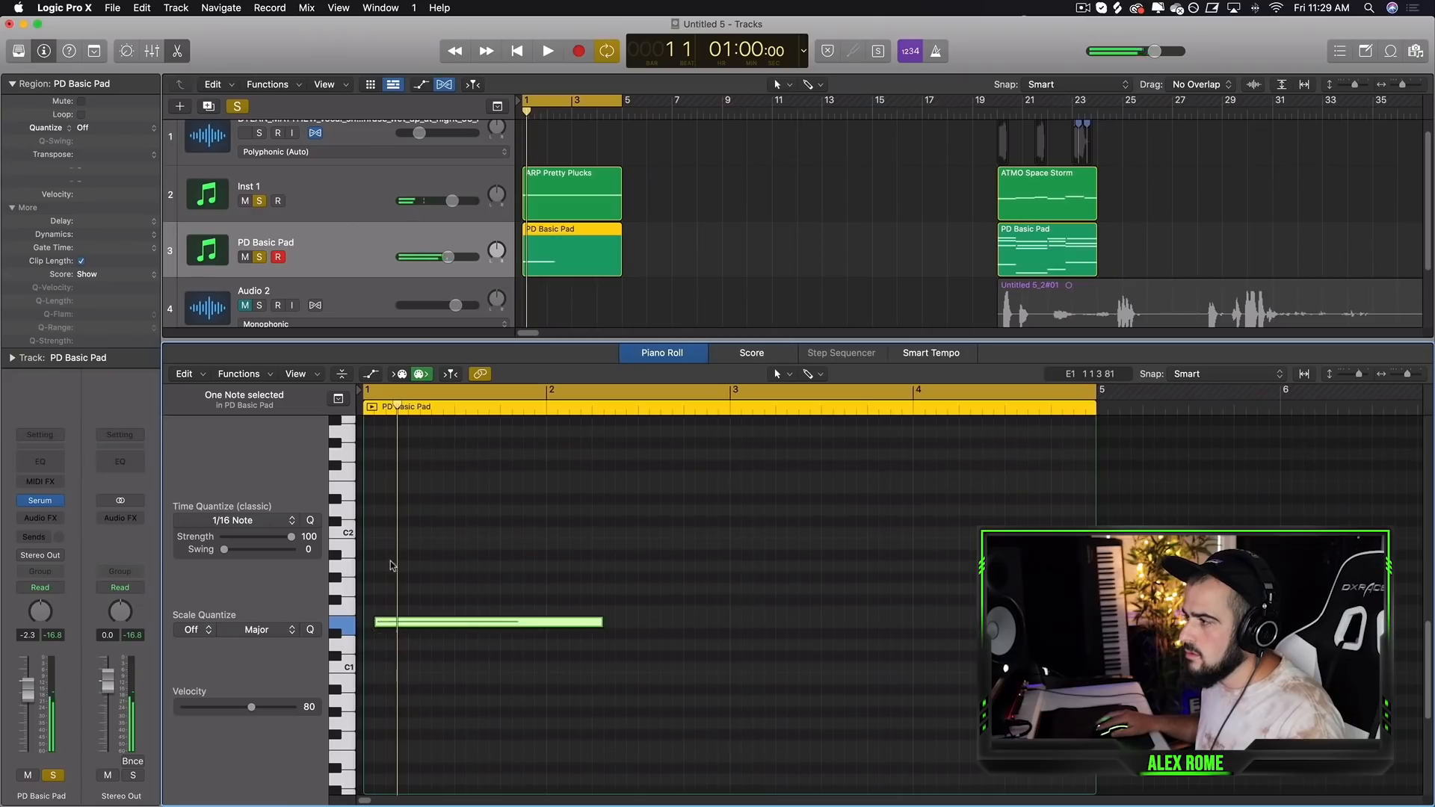
{"action": "left_click_drag", "start_coordinate": [396, 622], "coordinate": [385, 543]}
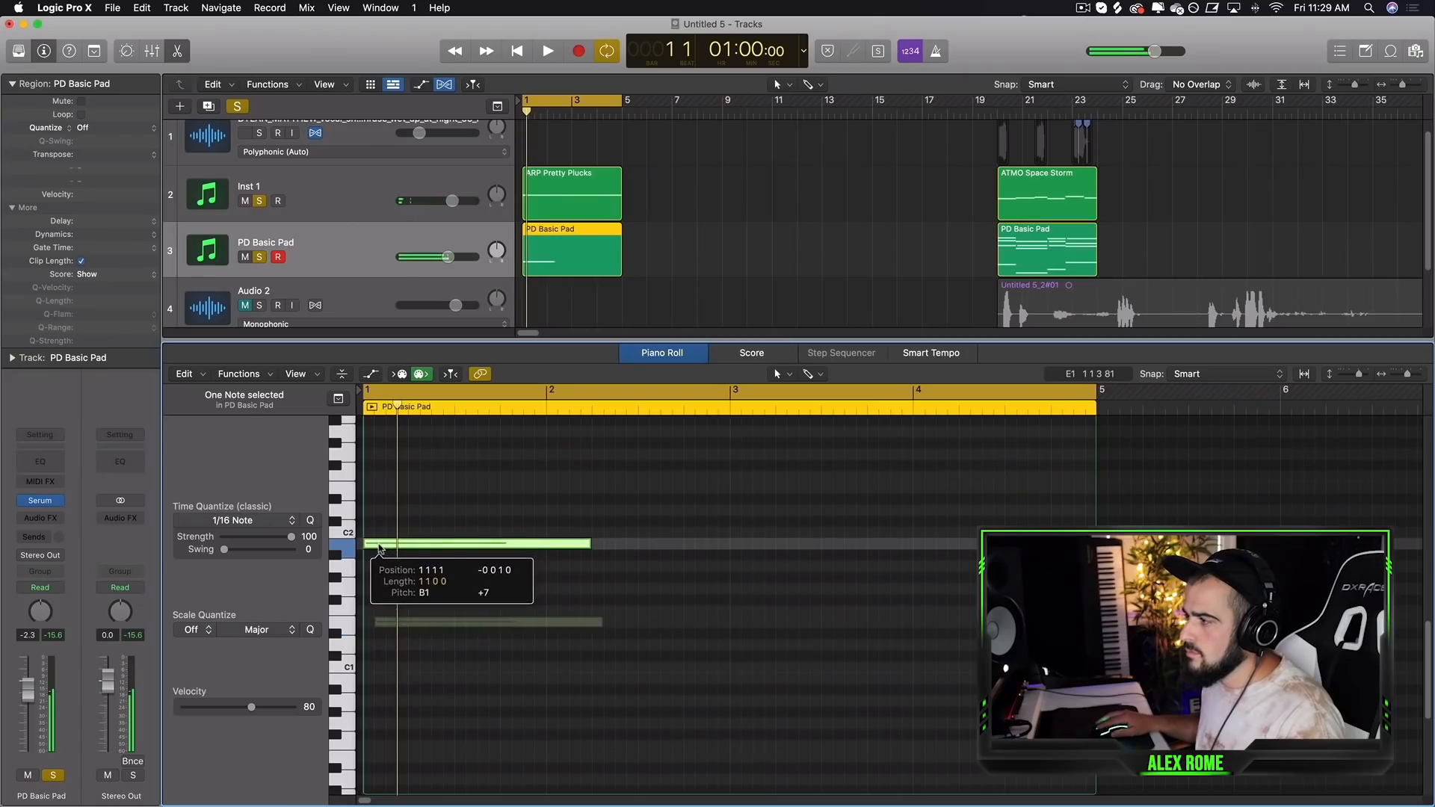
{"action": "key", "text": "space"}
{"action": "key", "text": "space"}
- Shorten the first pad note to about three beats and move it down to B0
{"action": "left_click_drag", "start_coordinate": [590, 540], "coordinate": [472, 686]}
{"action": "scroll", "coordinate": [507, 675], "scroll_direction": "down", "scroll_amount": 2}
{"action": "key", "text": "space"}
{"action": "scroll", "coordinate": [507, 674], "scroll_direction": "up", "scroll_amount": 2}
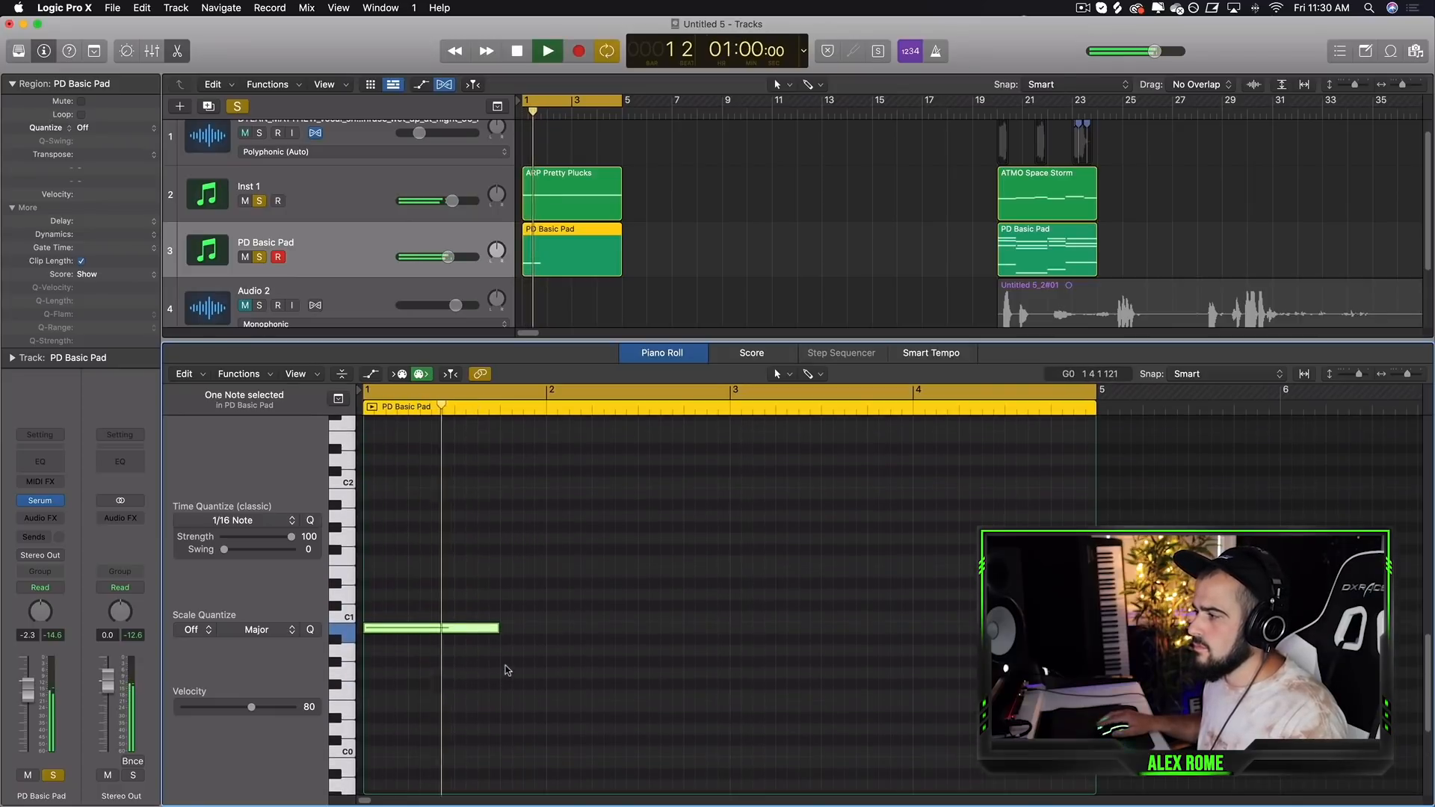
{"action": "key", "text": "space"}
- Add three more bass notes: C#1 from the first note's end to bar 3, D#1 through bar 3 and G#0 from bar 4
{"action": "left_click_drag", "start_coordinate": [502, 605], "coordinate": [729, 606]}
{"action": "left_click_drag", "start_coordinate": [732, 583], "coordinate": [913, 598]}
{"action": "left_click", "coordinate": [913, 658]}
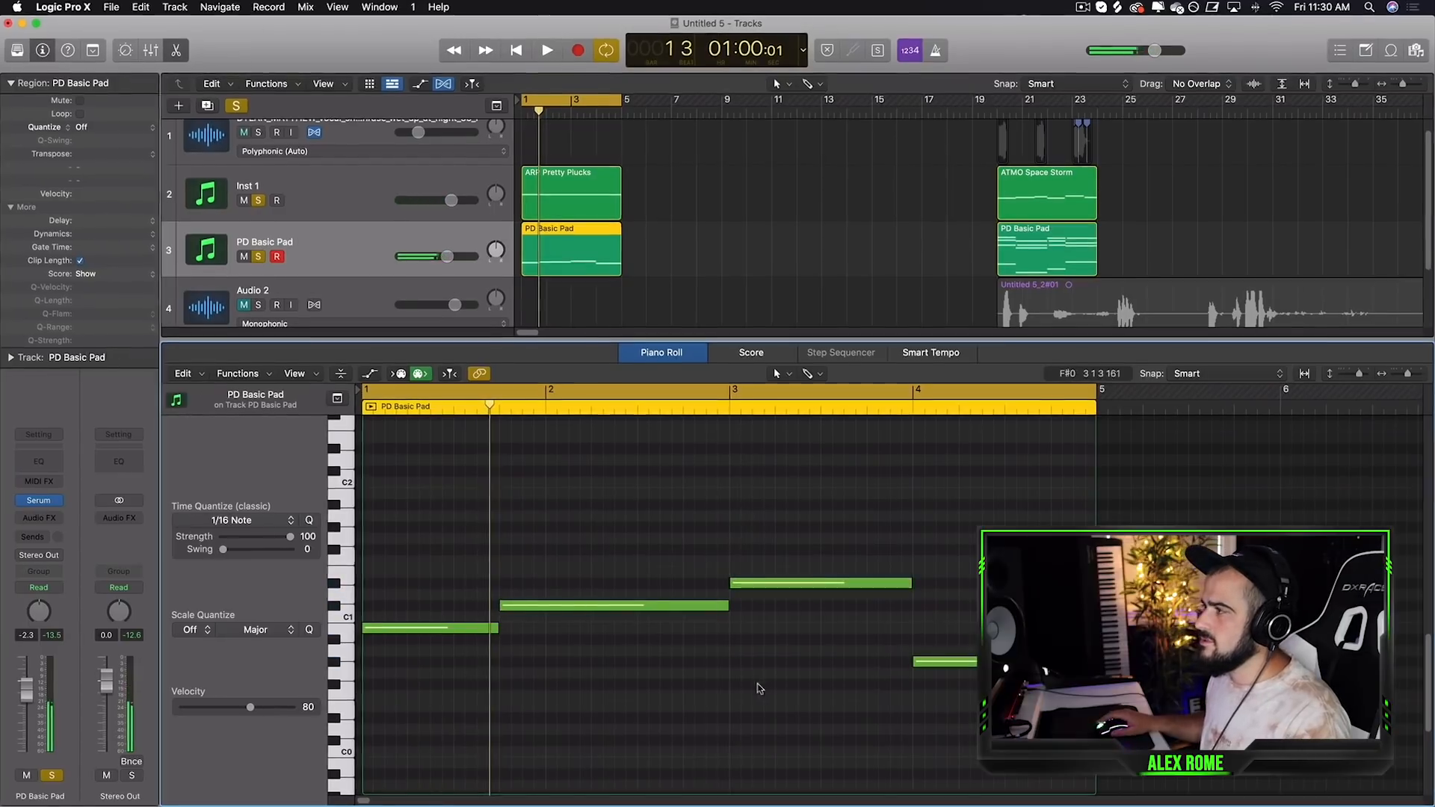
- Play back the bass line and start the G#0 note about one beat before bar 4, shortening the D#1 note to match
{"action": "key", "text": "space"}
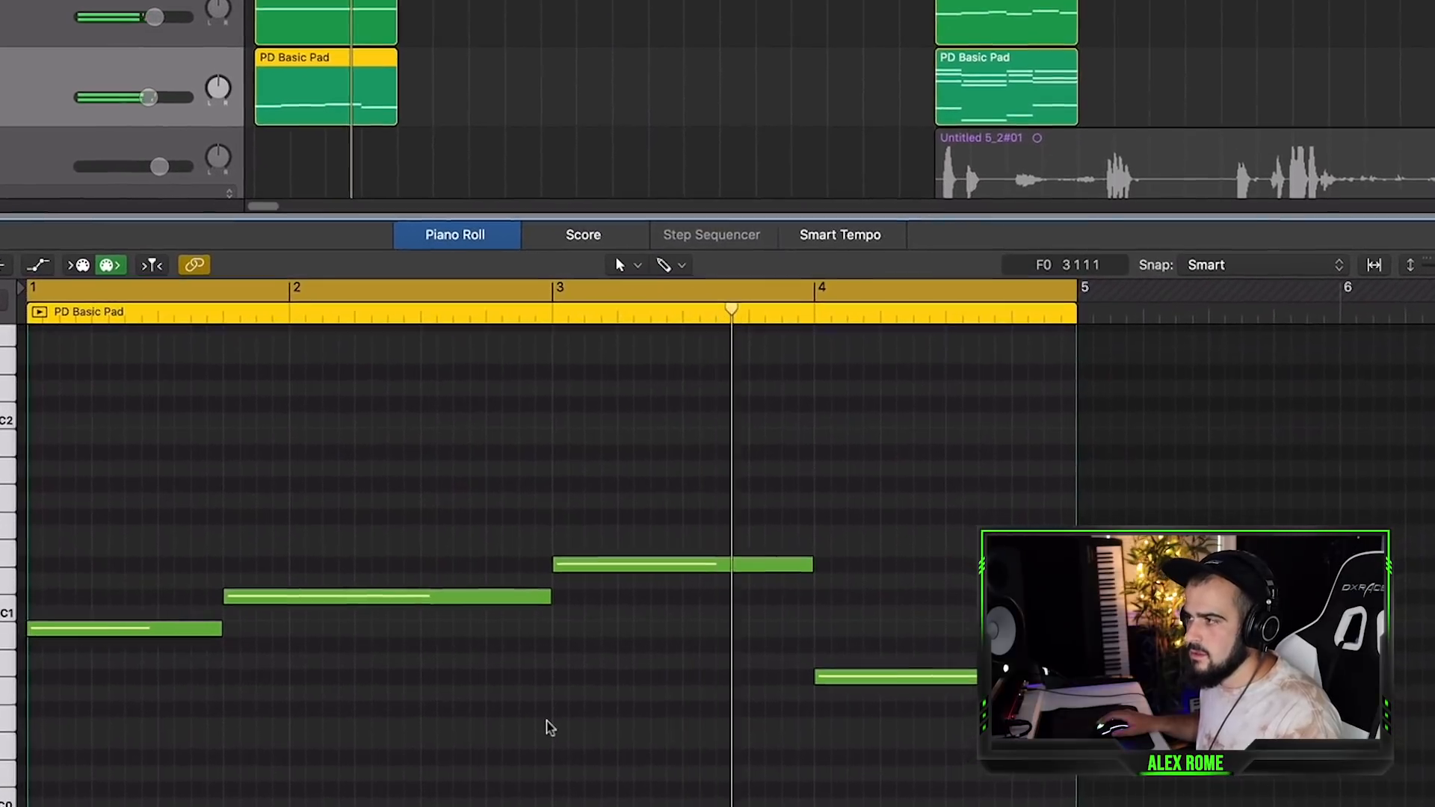
{"action": "key", "text": "space"}
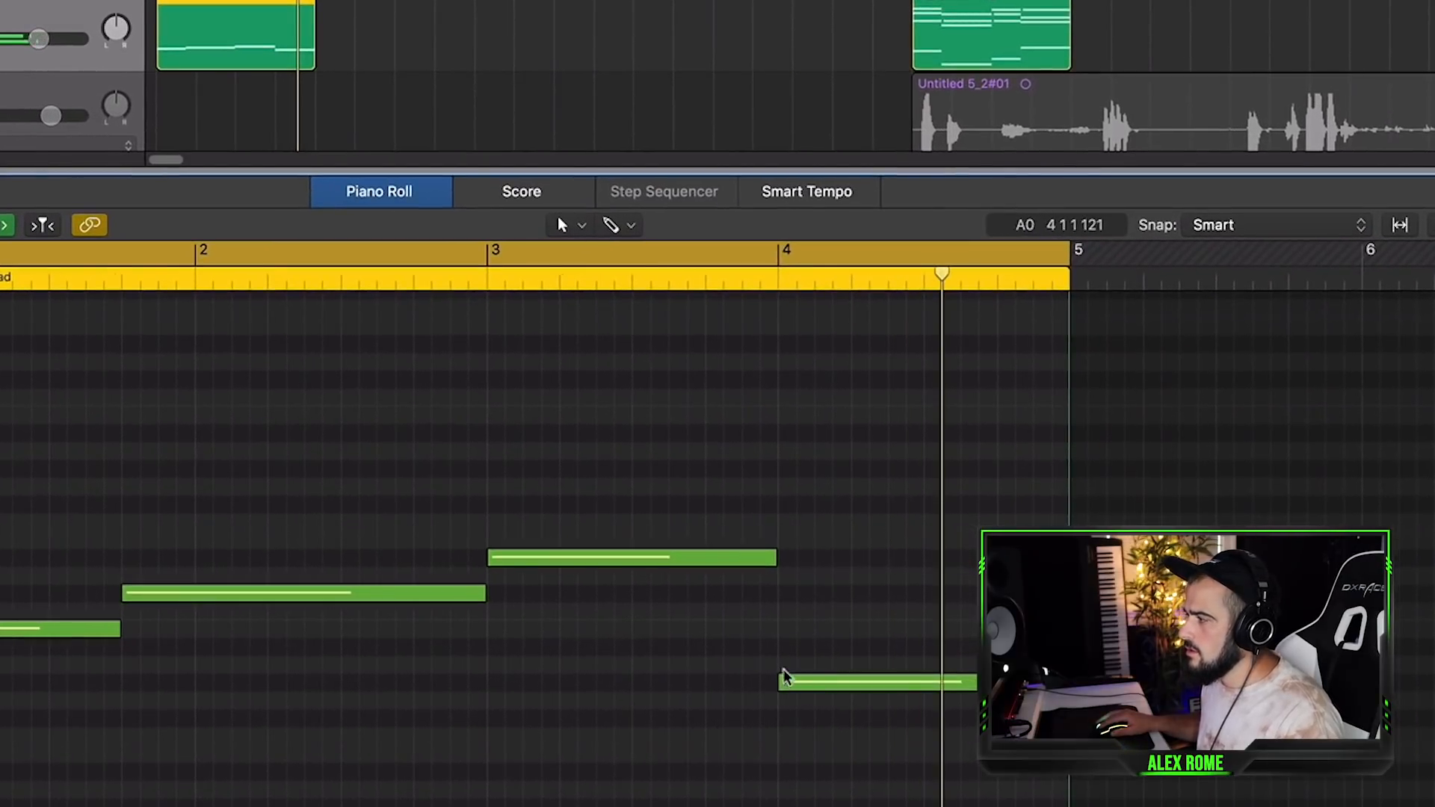
{"action": "left_click_drag", "start_coordinate": [782, 683], "coordinate": [712, 696]}
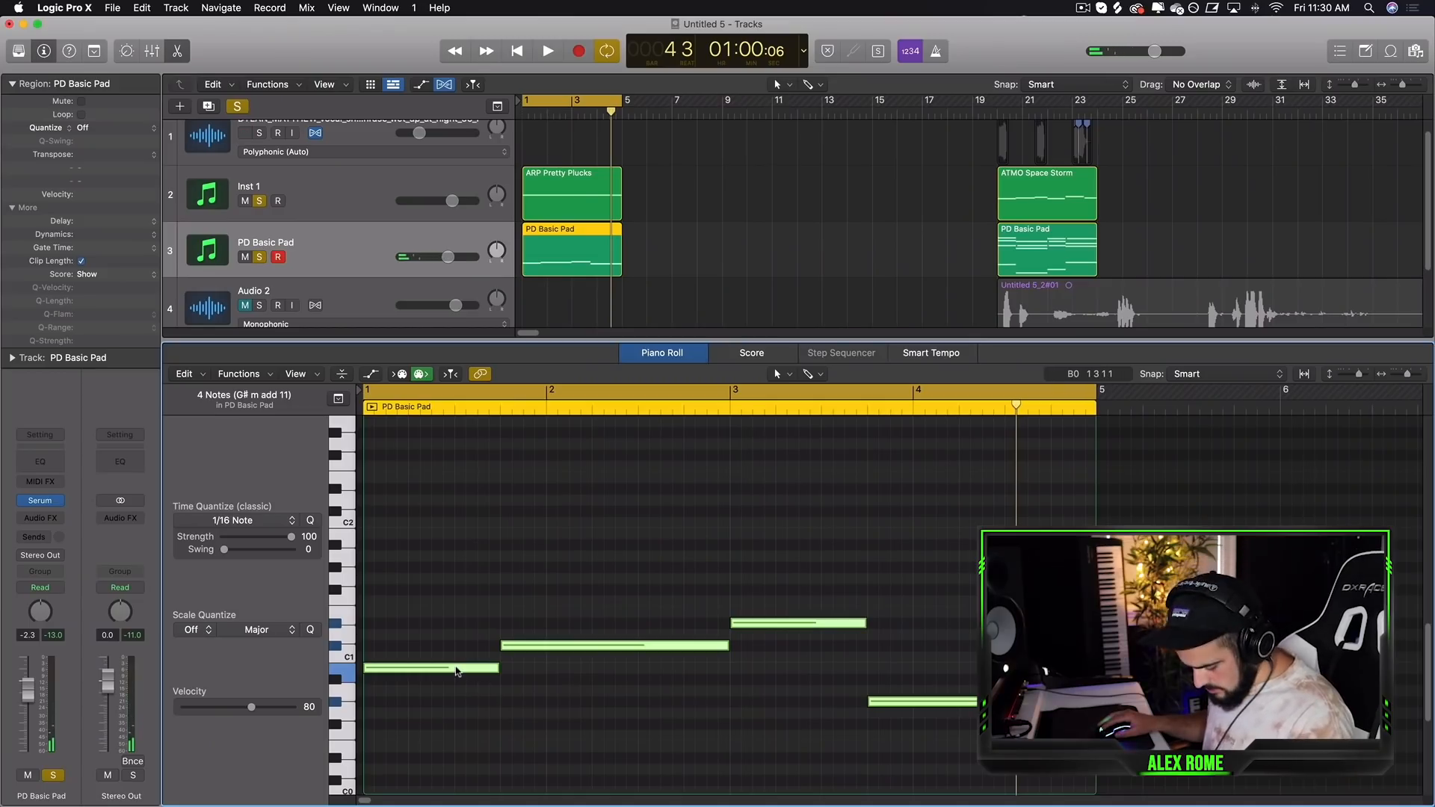
- Build triads by copying the four bass notes up seven semitones, starting on F#1, and copying those down three semitones, starting on D#1
{"action": "left_click_drag", "start_coordinate": [446, 670], "coordinate": [451, 596]}
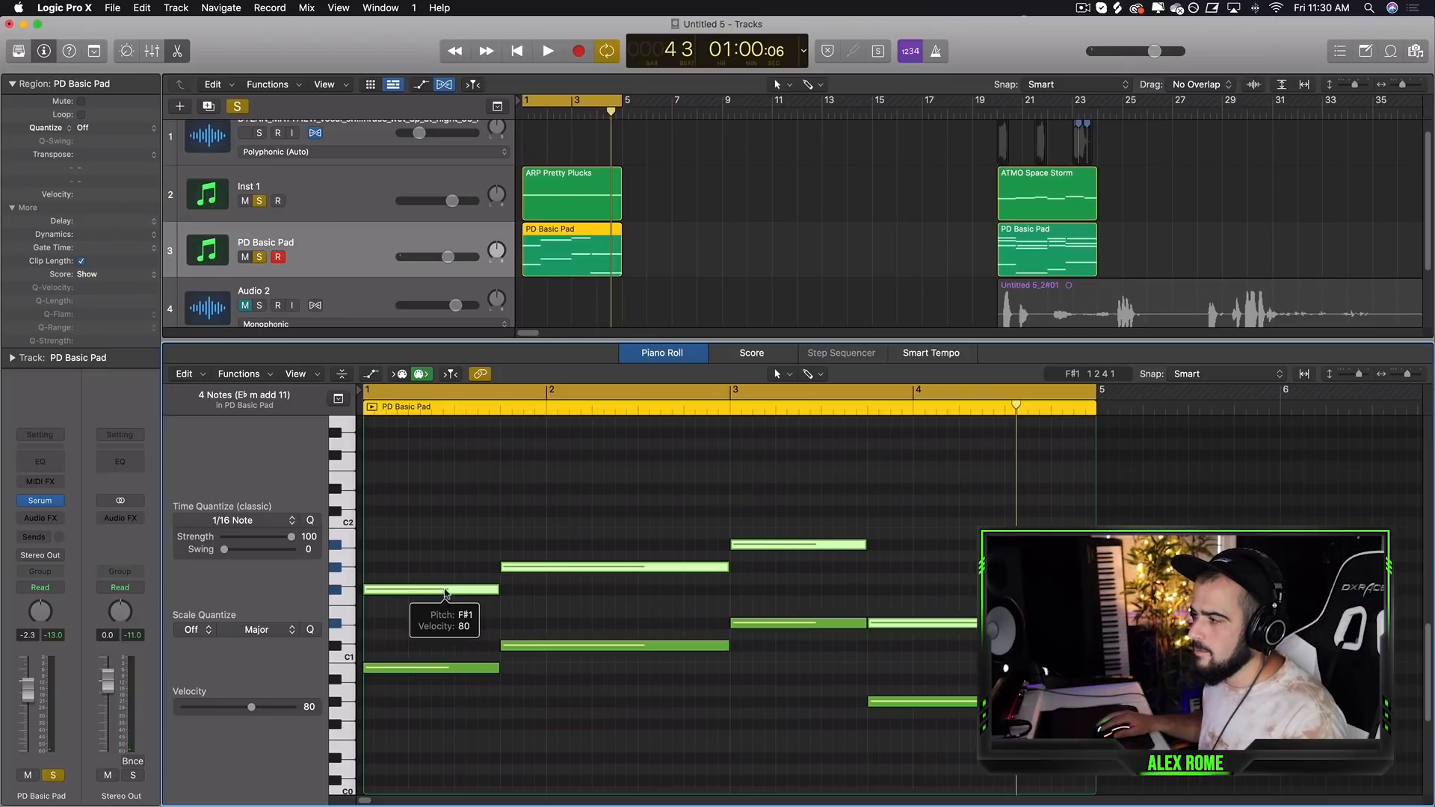
{"action": "left_click_drag", "start_coordinate": [446, 593], "coordinate": [450, 623]}
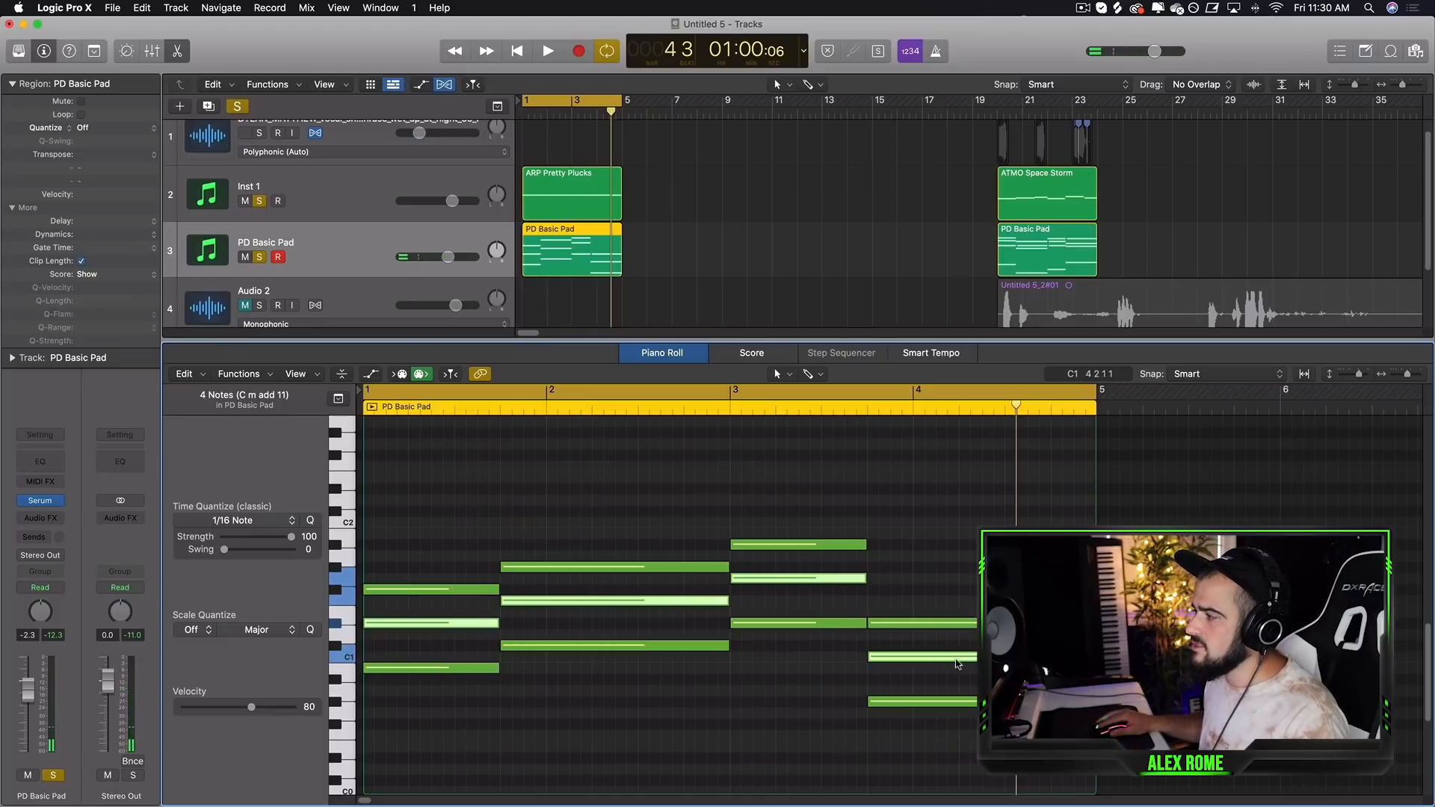
- Select all twelve chord notes and transpose them up one octave
{"action": "scroll", "coordinate": [848, 710], "scroll_direction": "down", "scroll_amount": 2}
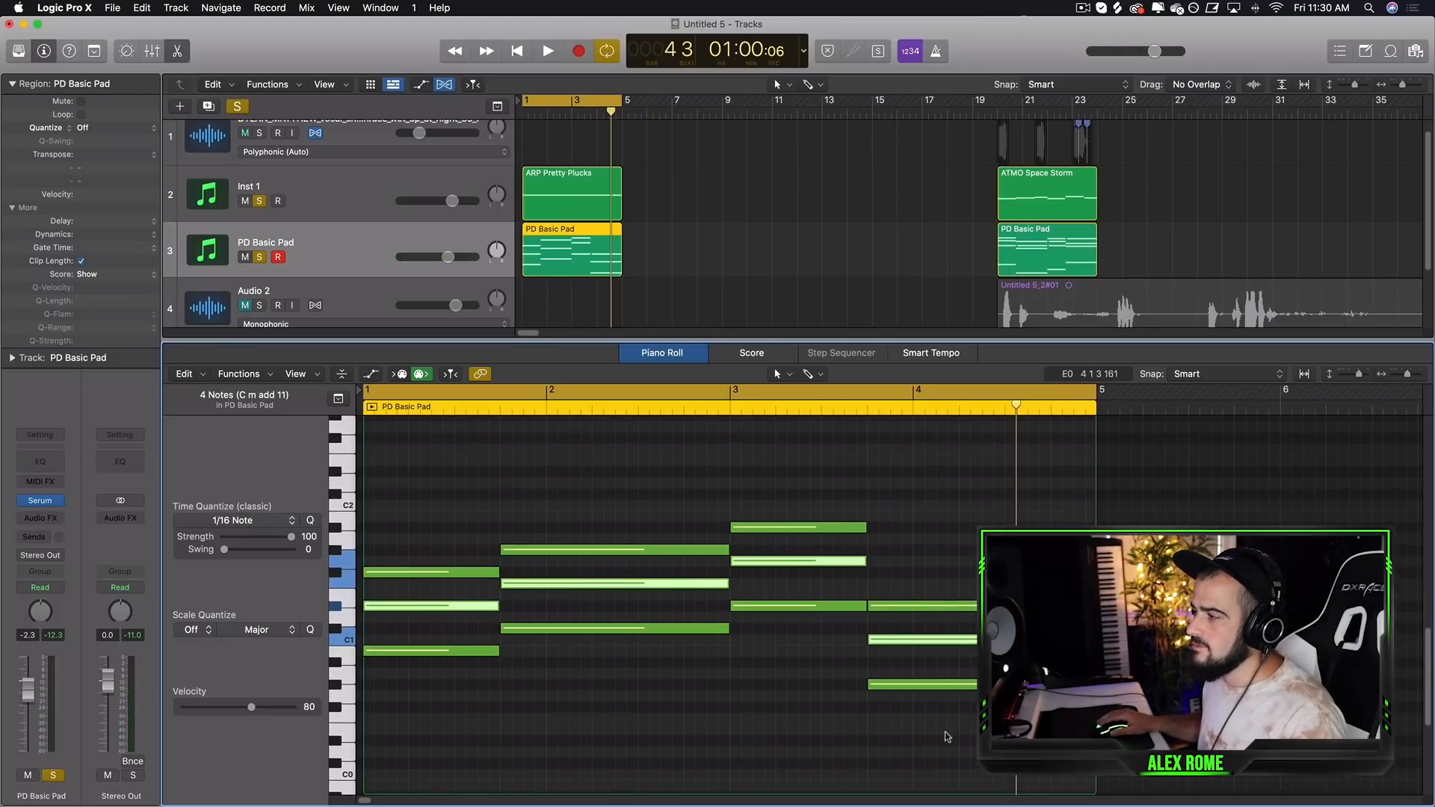
{"action": "left_click_drag", "start_coordinate": [947, 737], "coordinate": [403, 486]}
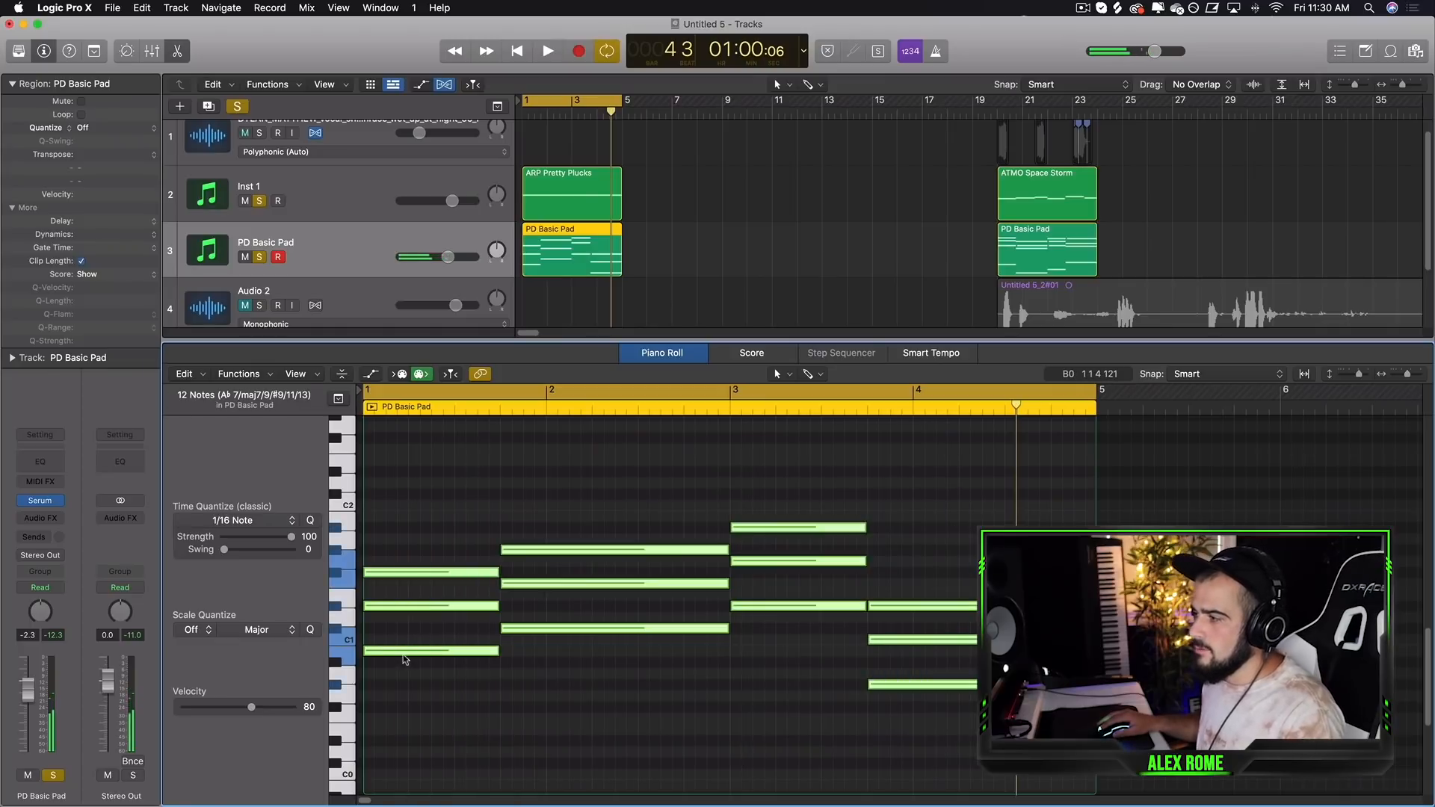
{"action": "left_click_drag", "start_coordinate": [404, 652], "coordinate": [404, 524]}
{"action": "scroll", "coordinate": [458, 609], "scroll_direction": "up", "scroll_amount": 10}
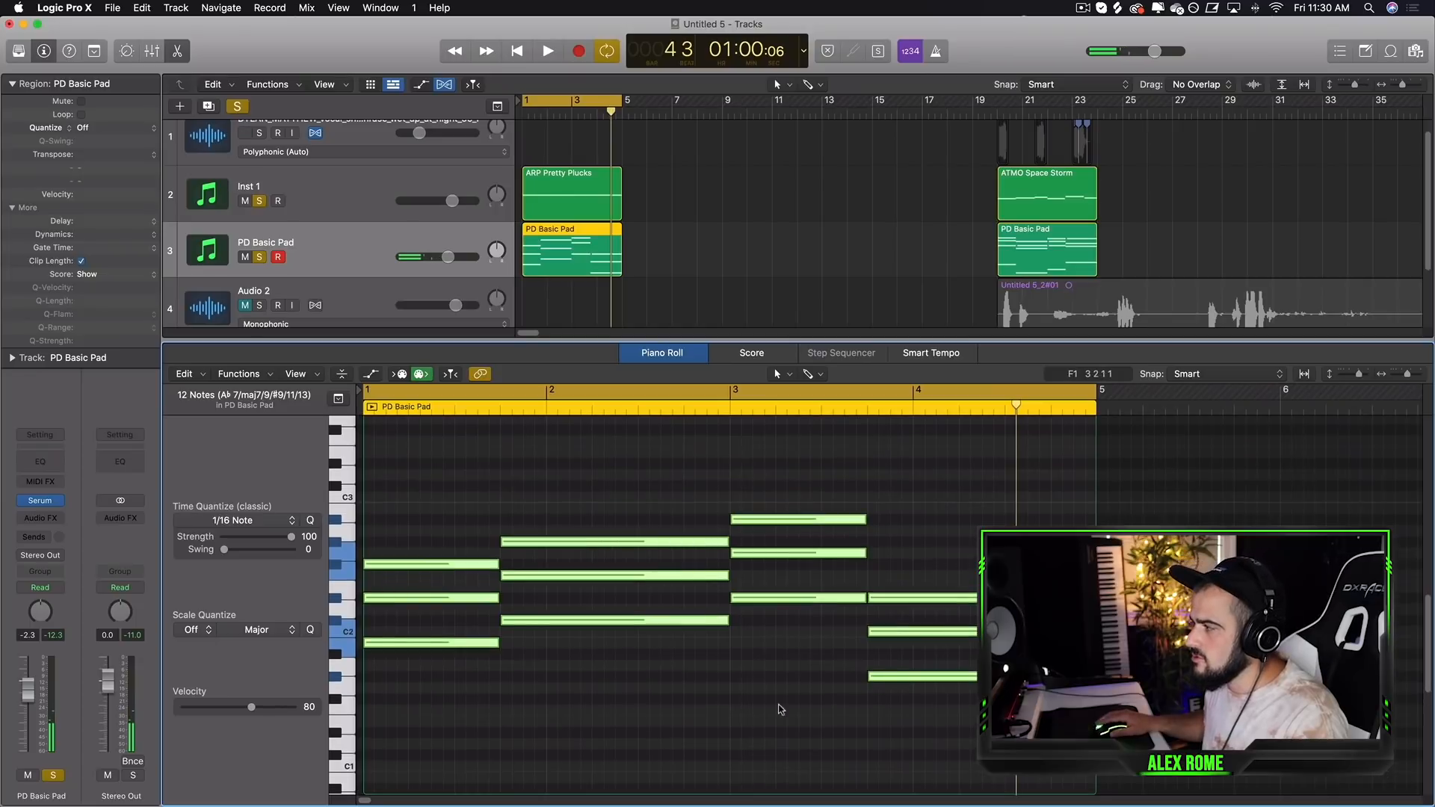
- Lower the middle notes of the third and fourth chords by a semitone, to F#2 and B1, and play the progression
{"action": "scroll", "coordinate": [497, 747], "scroll_direction": "up", "scroll_amount": 3}
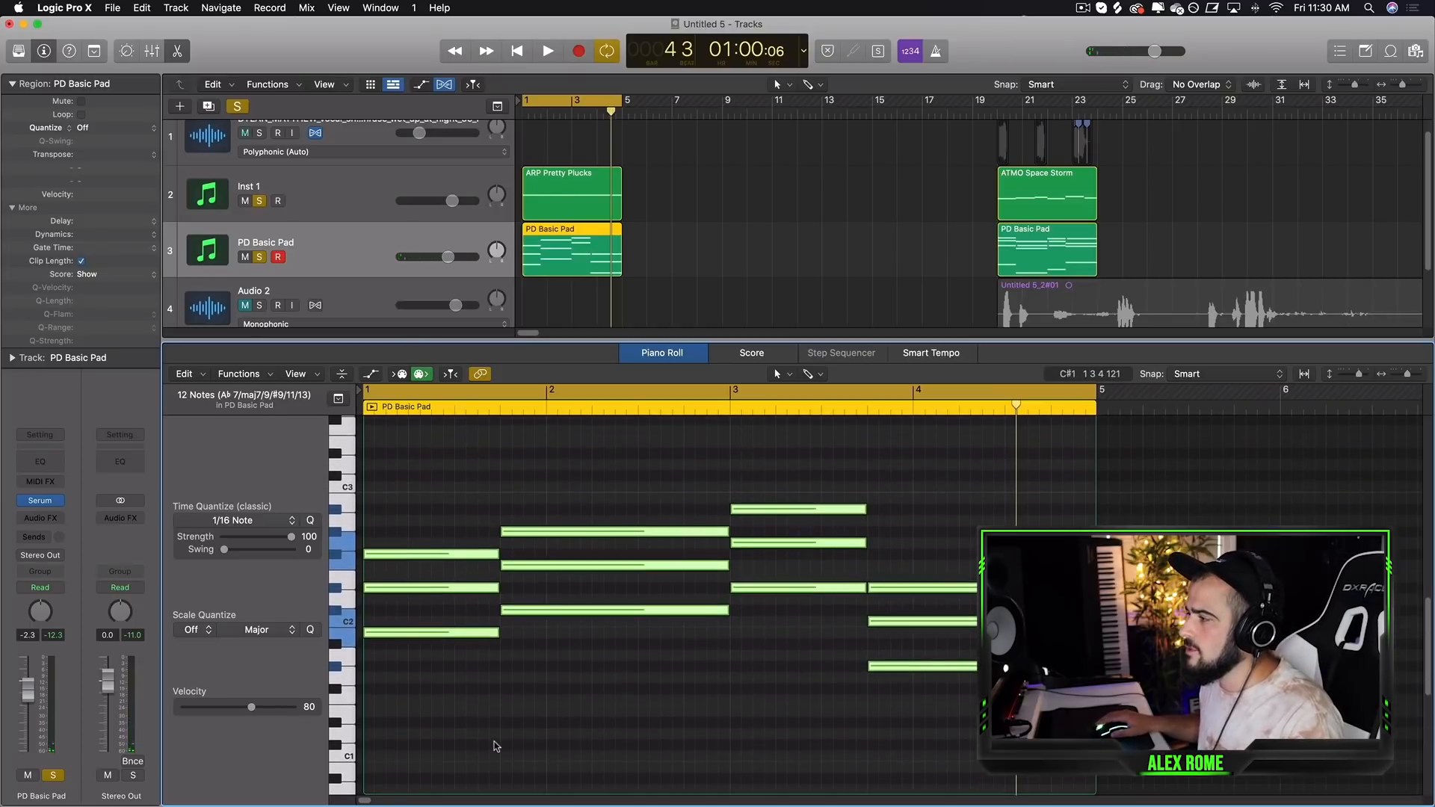
{"action": "left_click_drag", "start_coordinate": [746, 544], "coordinate": [756, 561]}
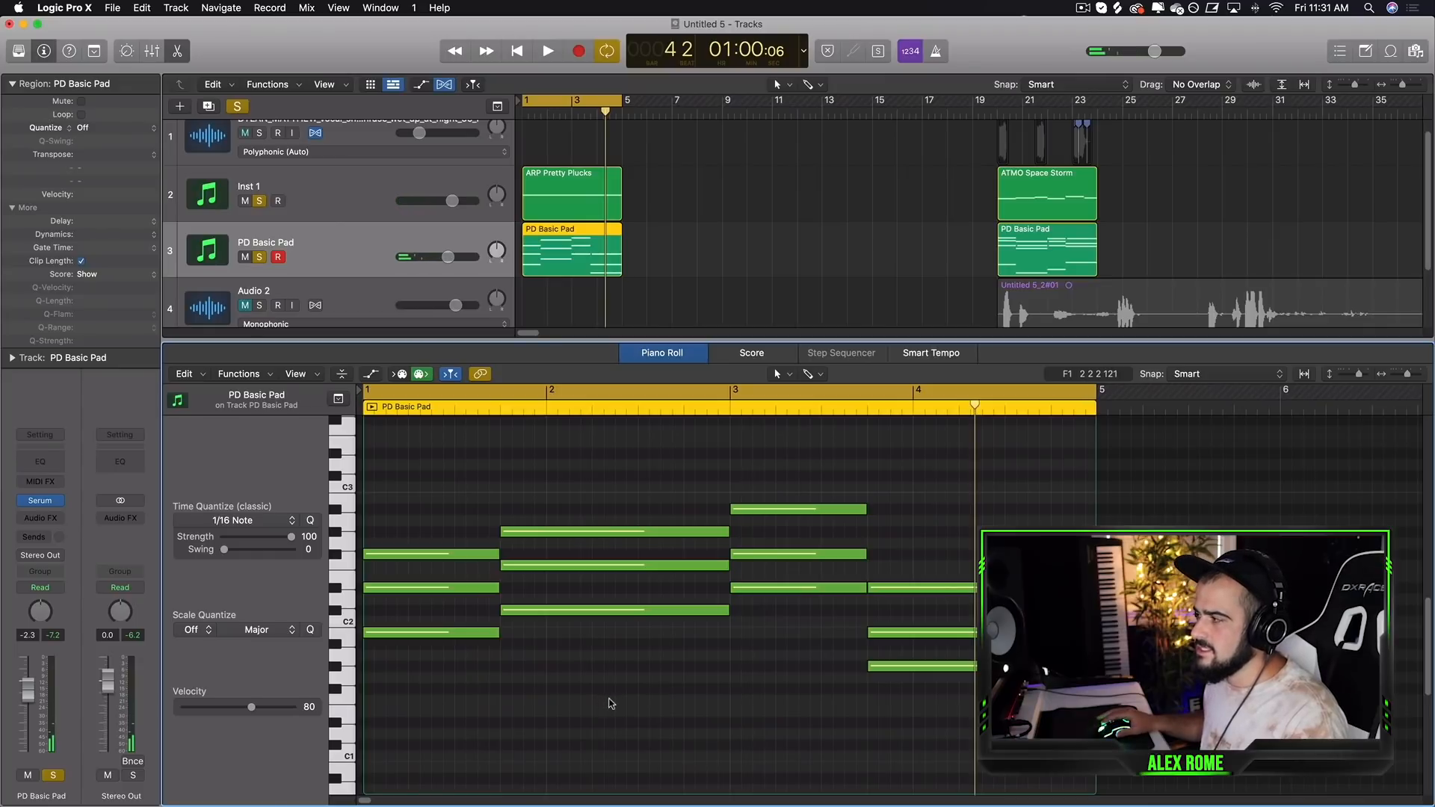
{"action": "key", "text": "space"}
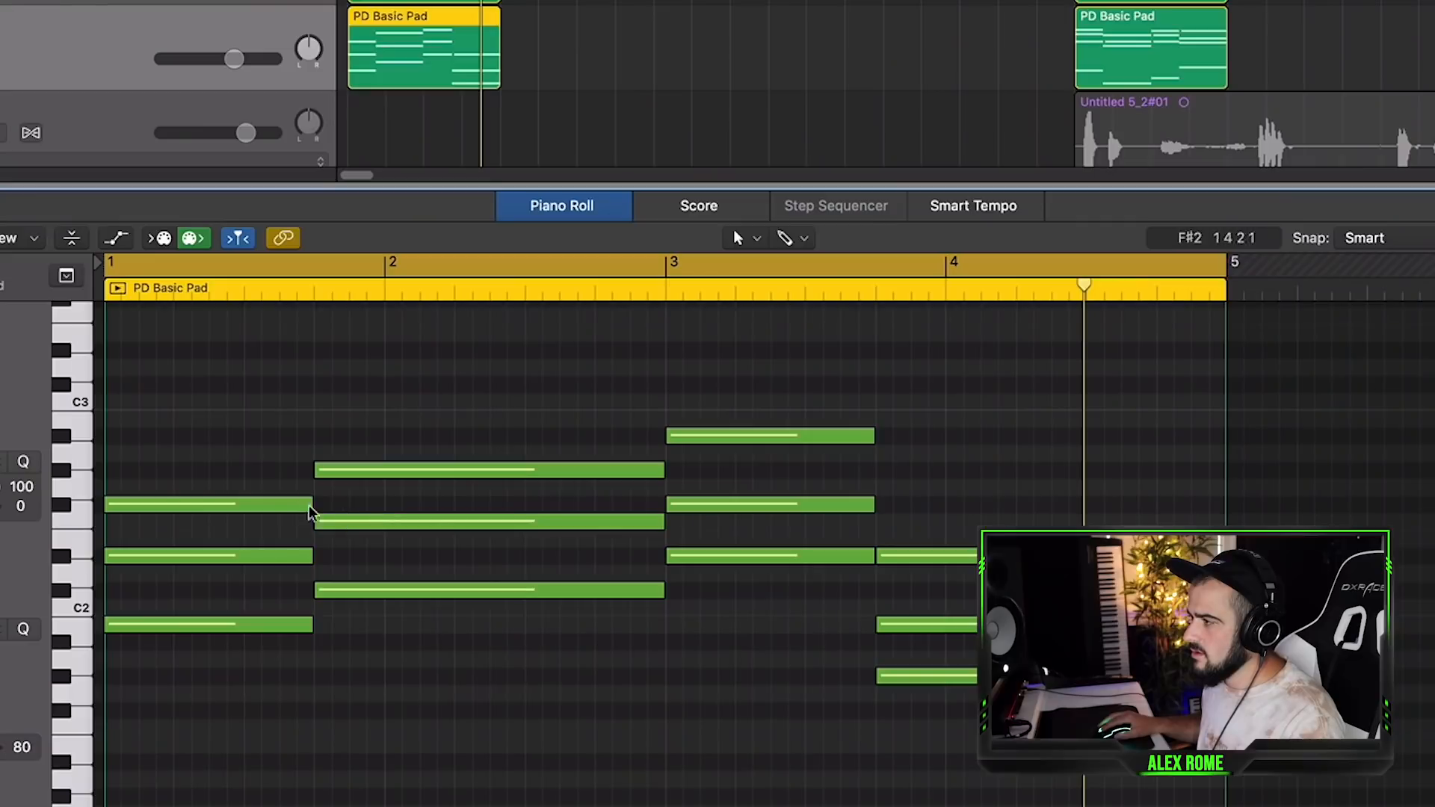
- Move the top notes of the second and third chords down an octave, to G#1 and A#1
{"action": "key", "text": "space"}
{"action": "left_click_drag", "start_coordinate": [451, 375], "coordinate": [696, 482]}
{"action": "left_click_drag", "start_coordinate": [510, 476], "coordinate": [510, 686]}
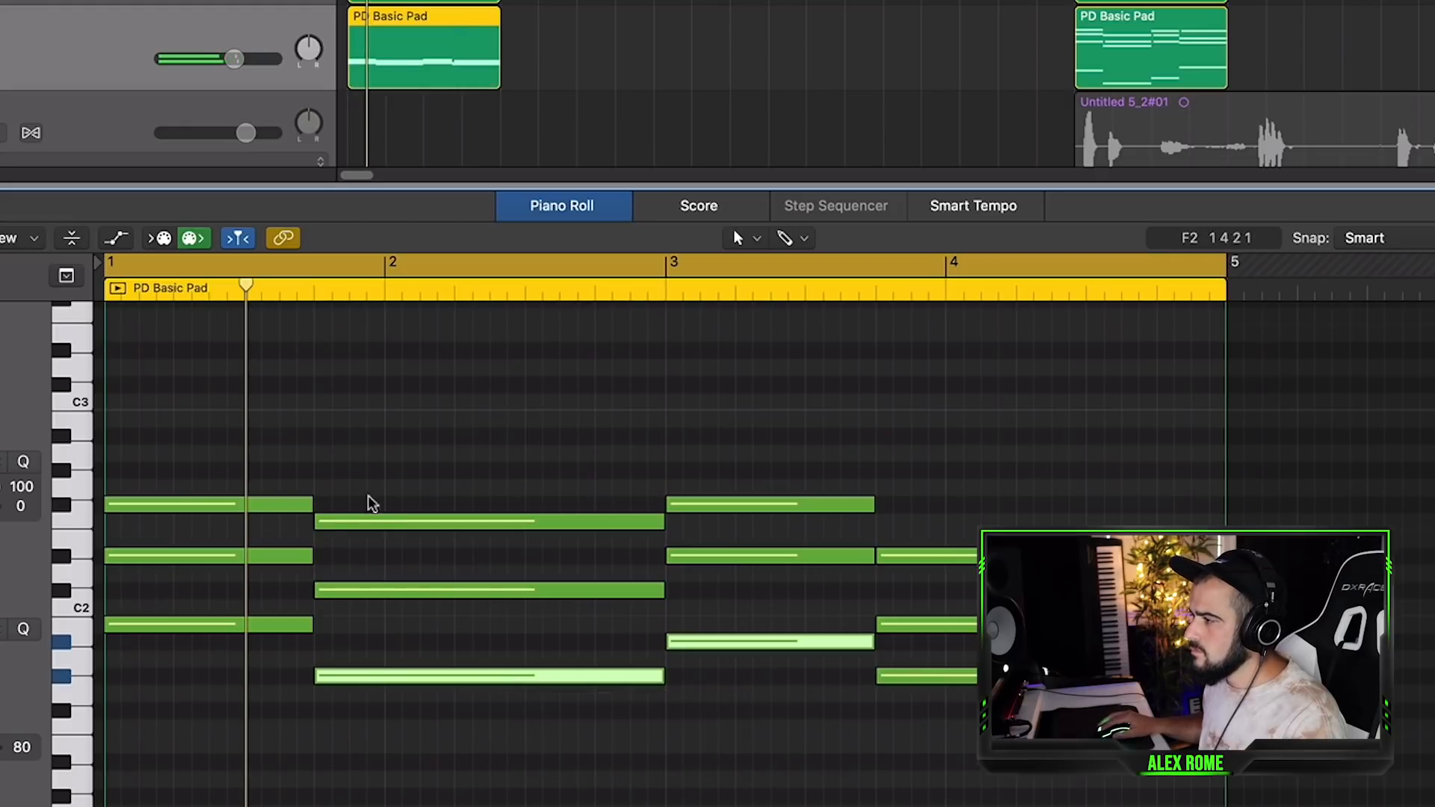
- Try the second chord's top note at F#2 against the loop, and return it to F2
{"action": "left_click_drag", "start_coordinate": [371, 521], "coordinate": [528, 523]}
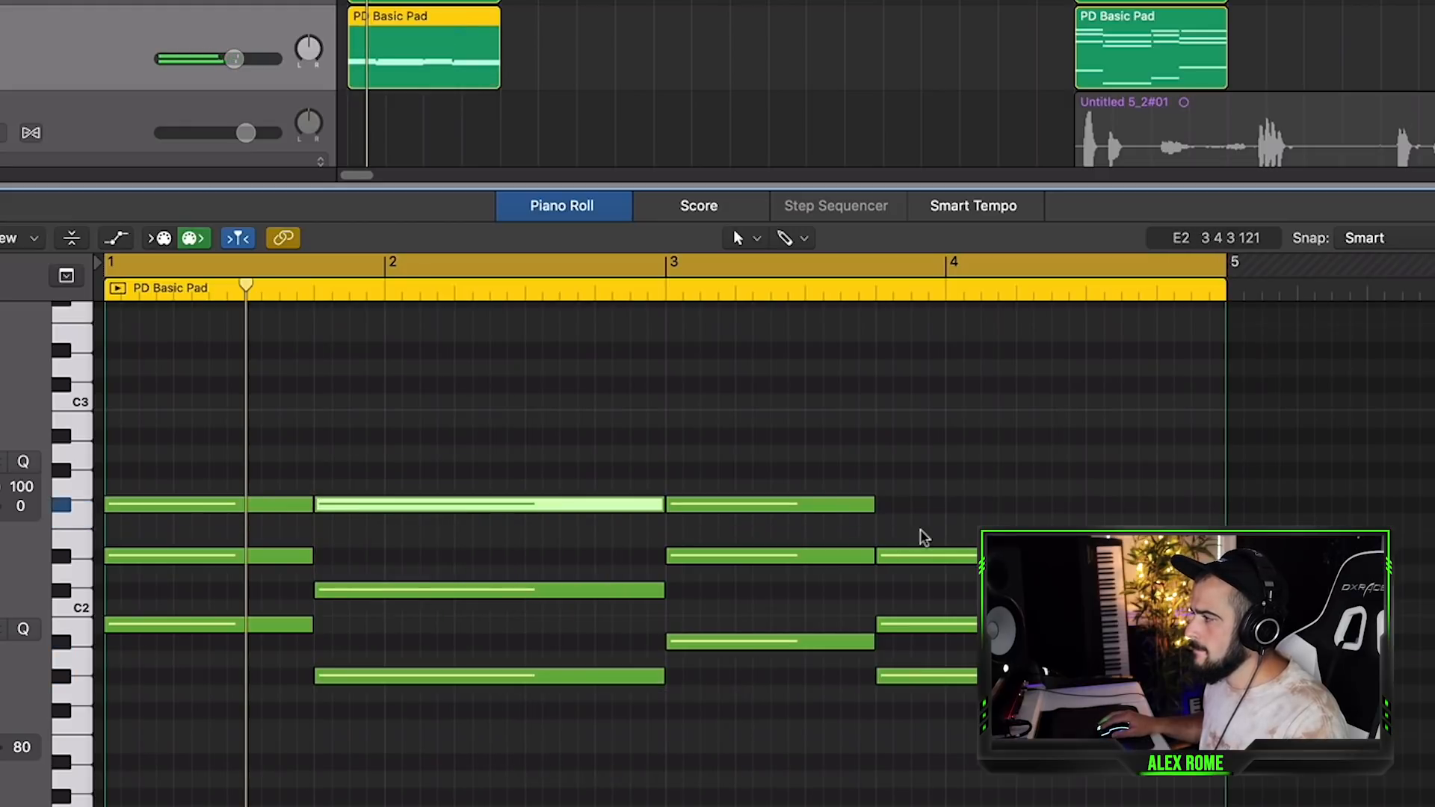
{"action": "left_click", "coordinate": [701, 711]}
{"action": "key", "text": "space"}
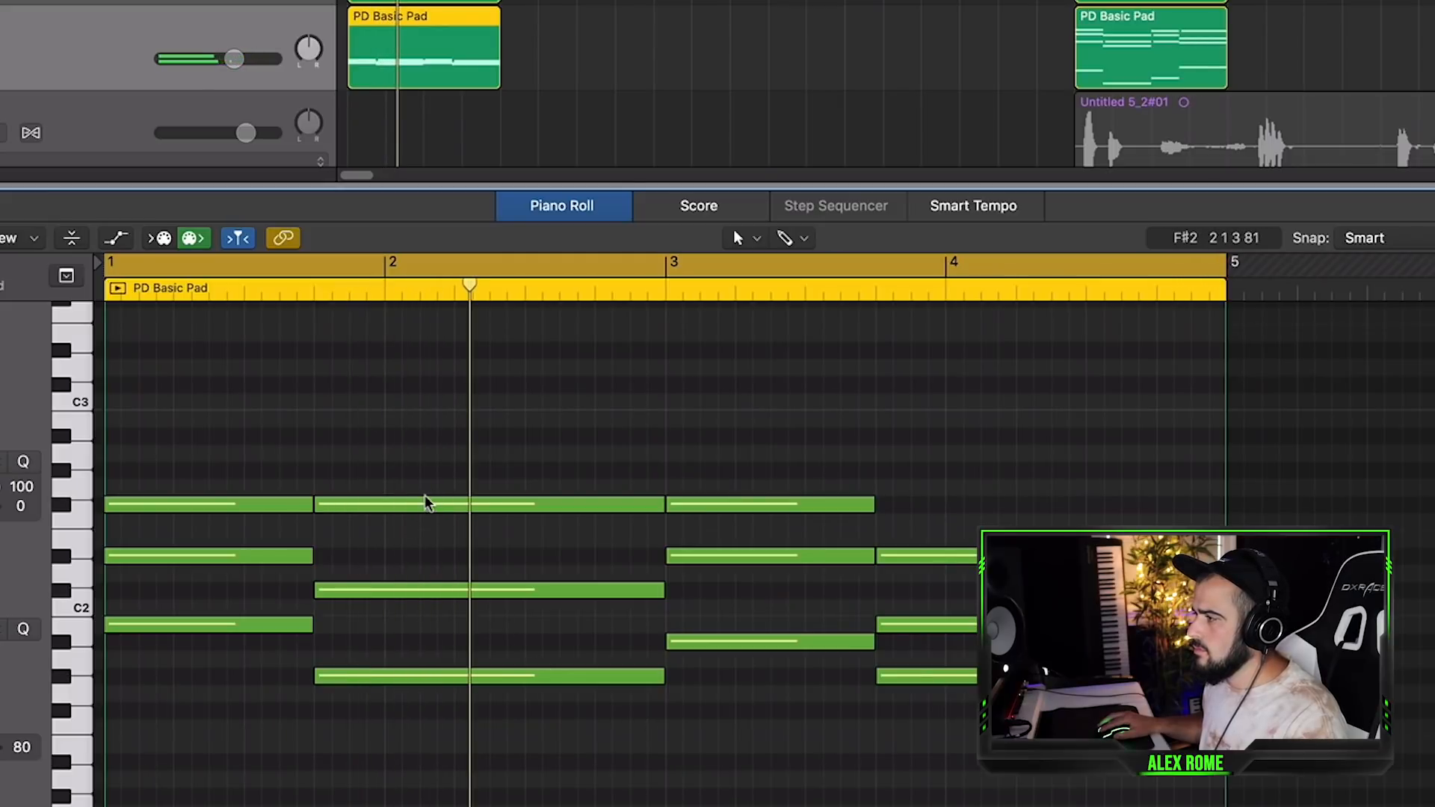
{"action": "left_click_drag", "start_coordinate": [426, 503], "coordinate": [430, 519]}
{"action": "key", "text": "space"}
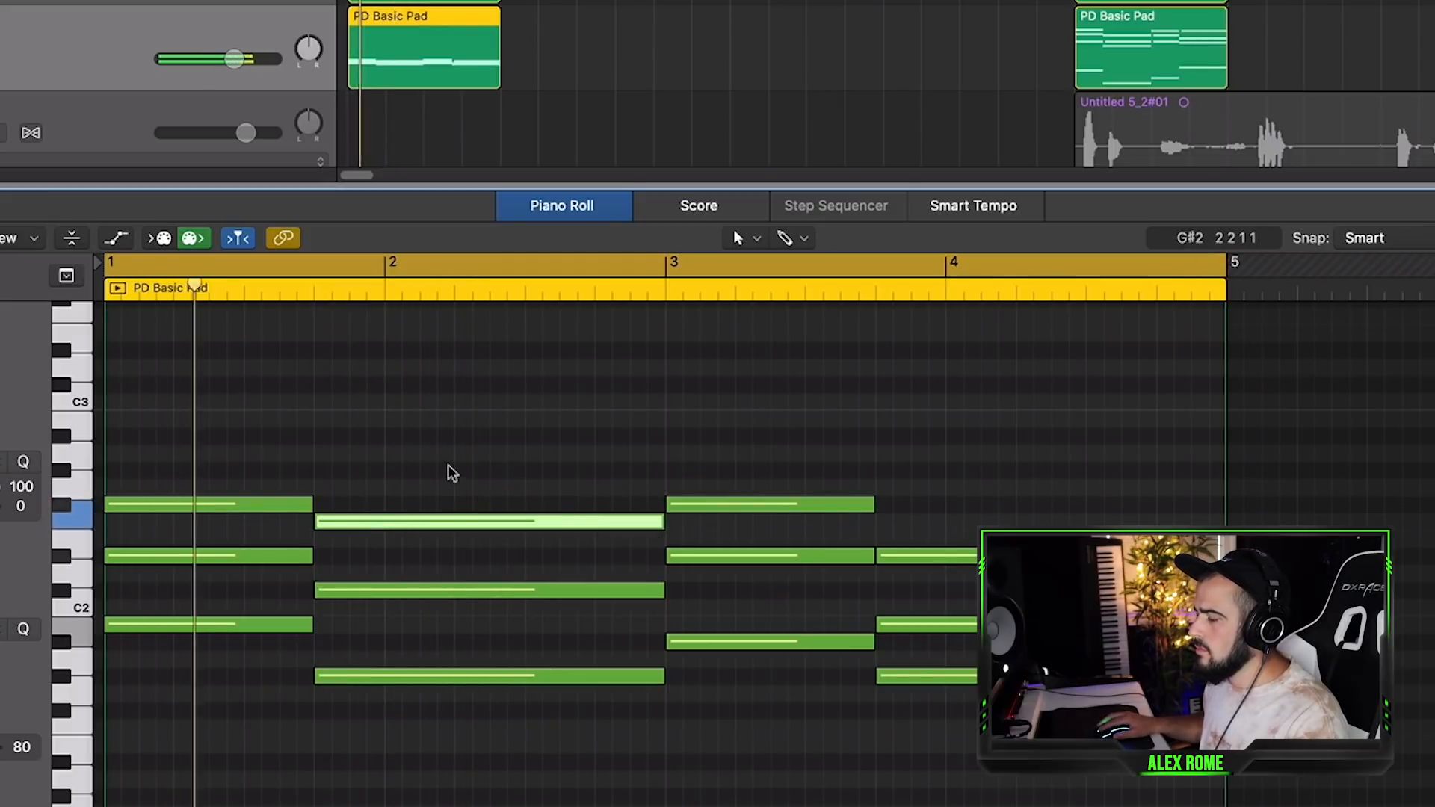
{"action": "left_click", "coordinate": [452, 478]}
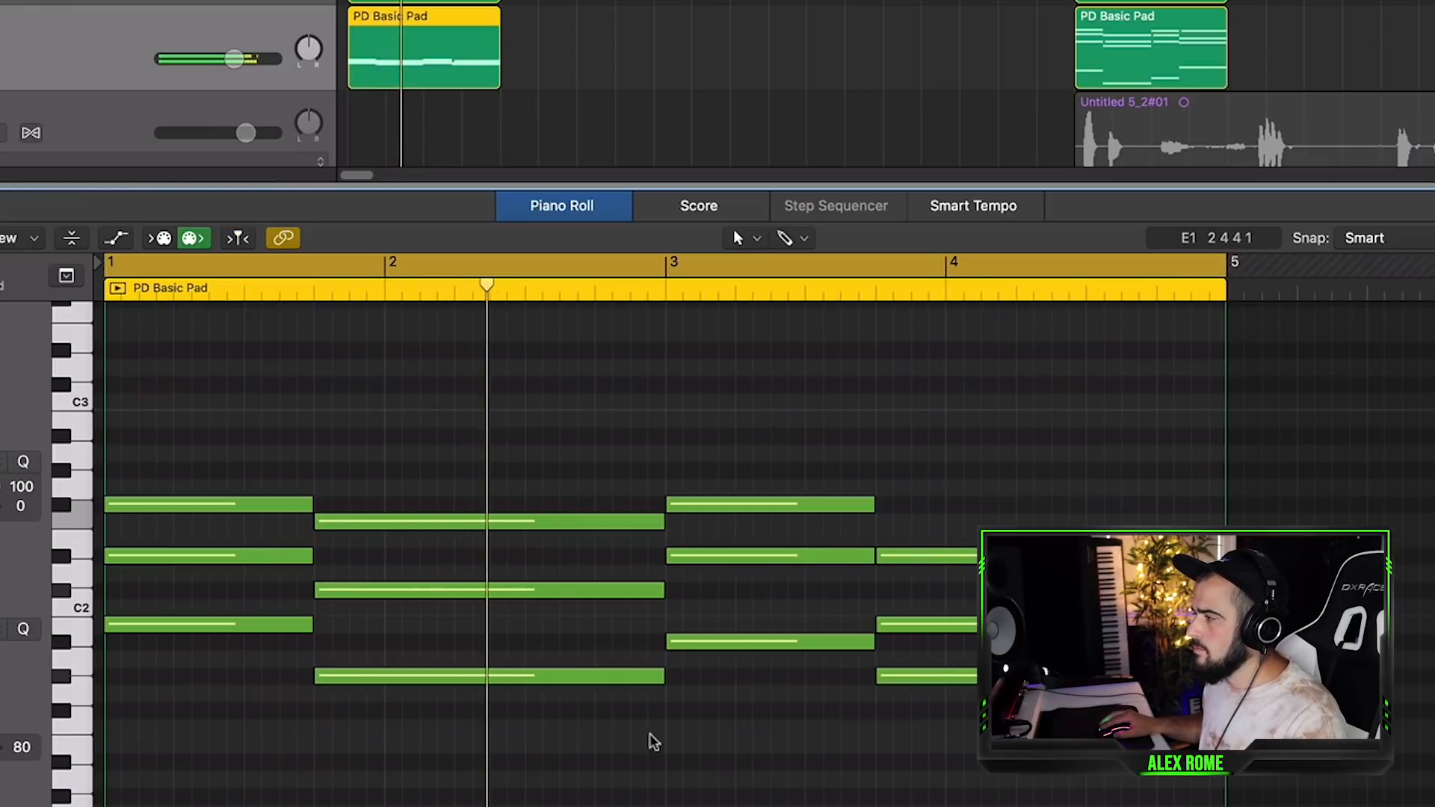
- Copy the four chords' root notes B1, C#2, D#2 and G#1 down one octave as a bass line, and play the progression
{"action": "scroll", "coordinate": [651, 732], "scroll_direction": "down", "scroll_amount": 4}
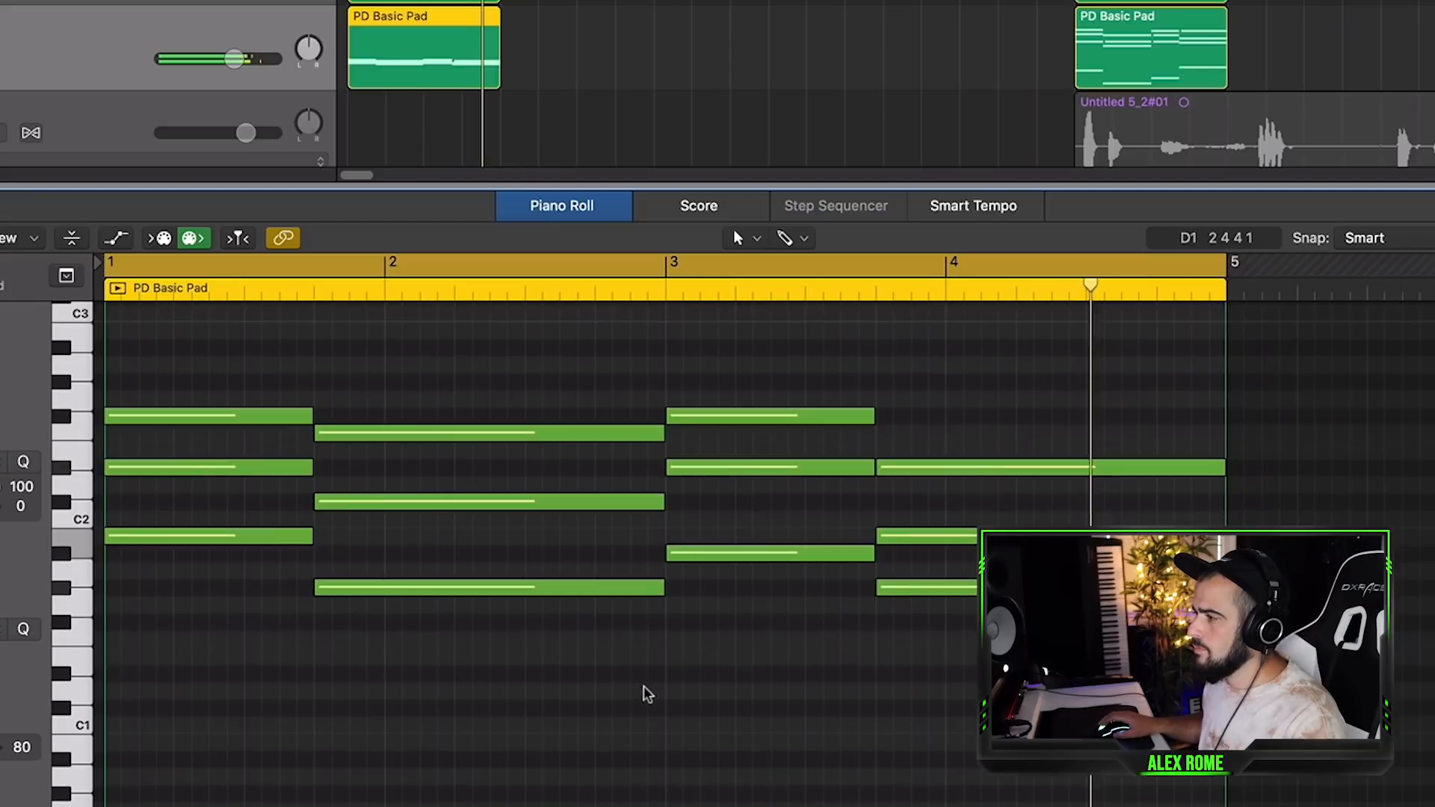
{"action": "scroll", "coordinate": [157, 471], "scroll_direction": "down", "scroll_amount": 3}
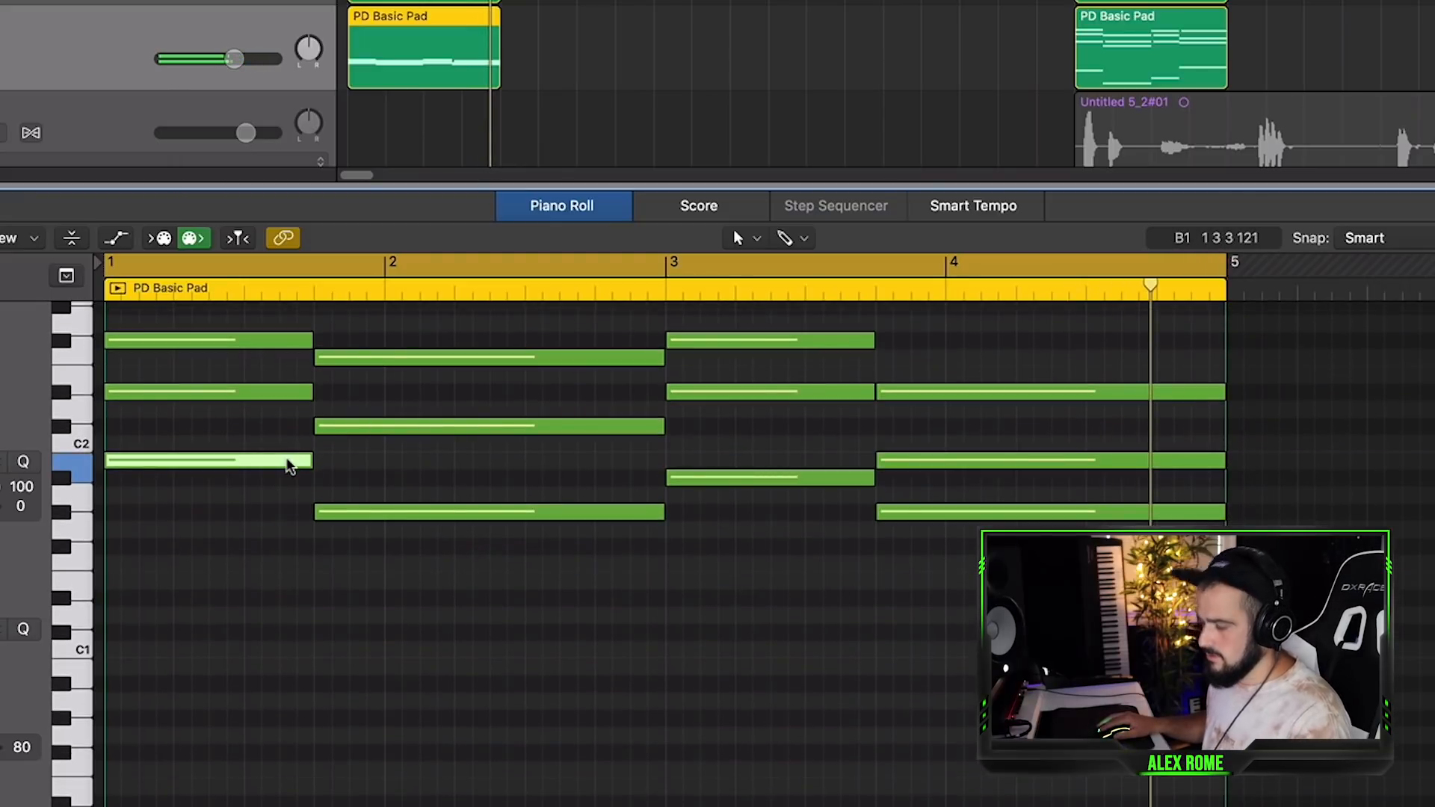
{"action": "left_click", "coordinate": [426, 428], "text": "shift"}
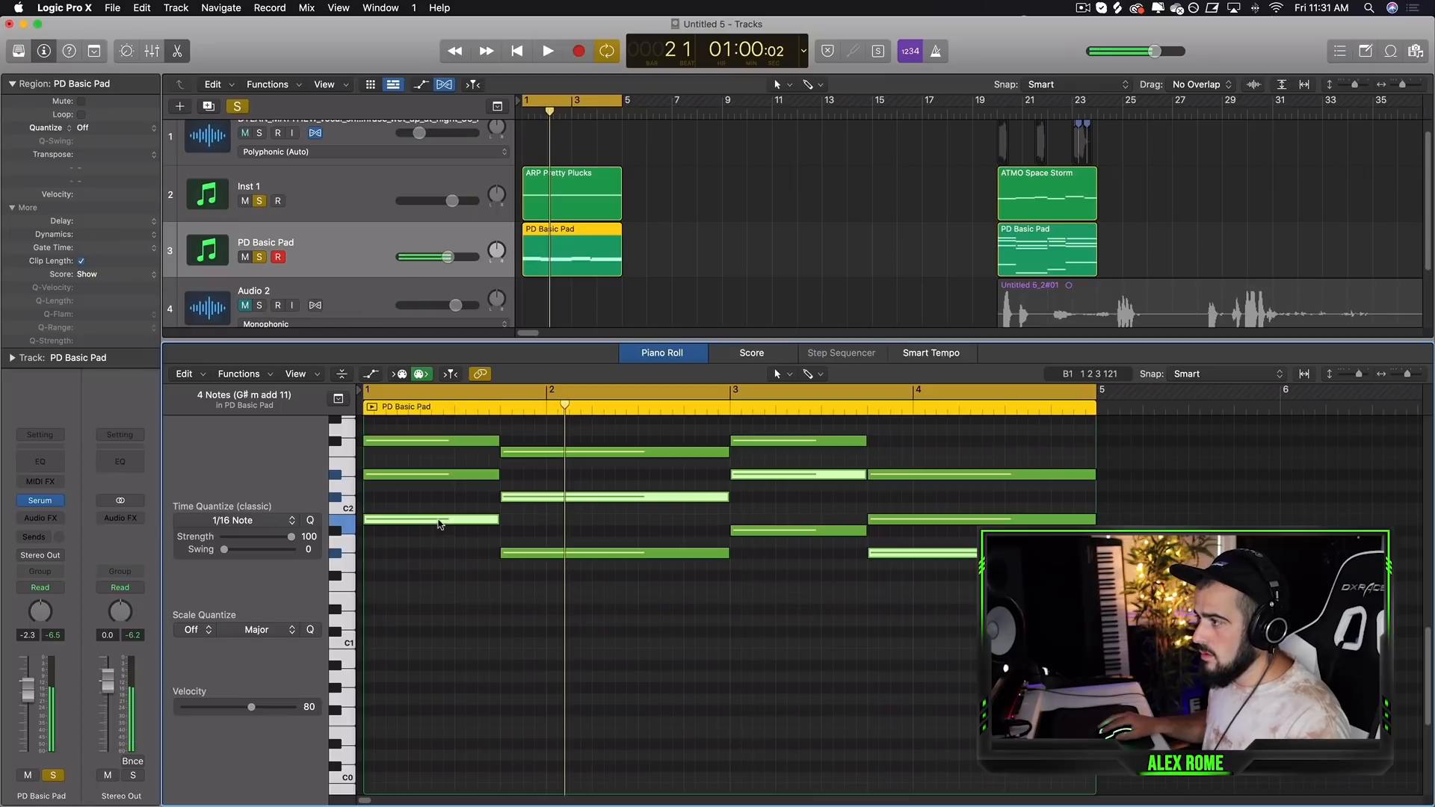
{"action": "left_click_drag", "start_coordinate": [440, 523], "coordinate": [439, 660]}
{"action": "scroll", "coordinate": [701, 529], "scroll_direction": "up", "scroll_amount": 4}
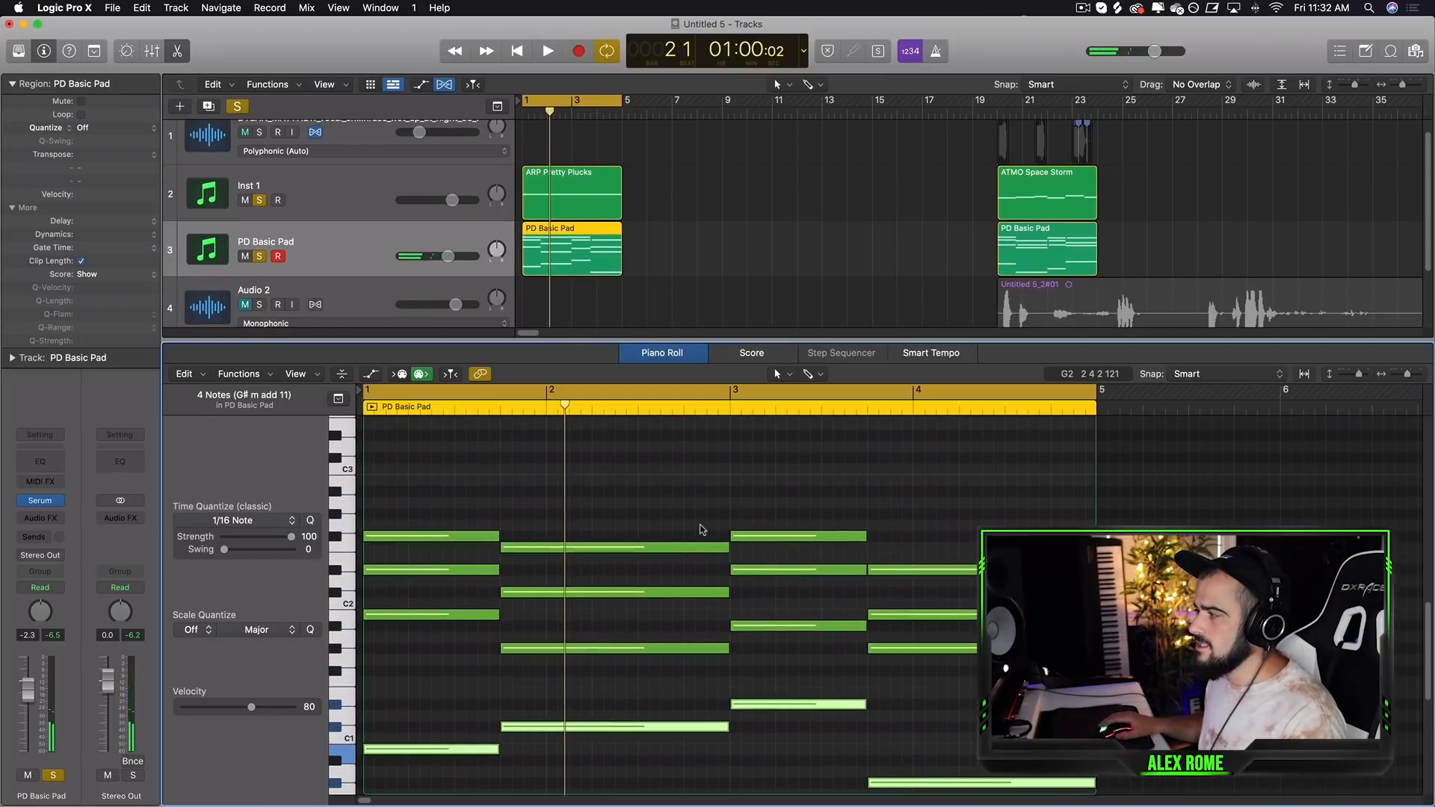
{"action": "left_click", "coordinate": [778, 648]}
{"action": "key", "text": "space"}
{"action": "scroll", "coordinate": [774, 643], "scroll_direction": "down", "scroll_amount": 1}
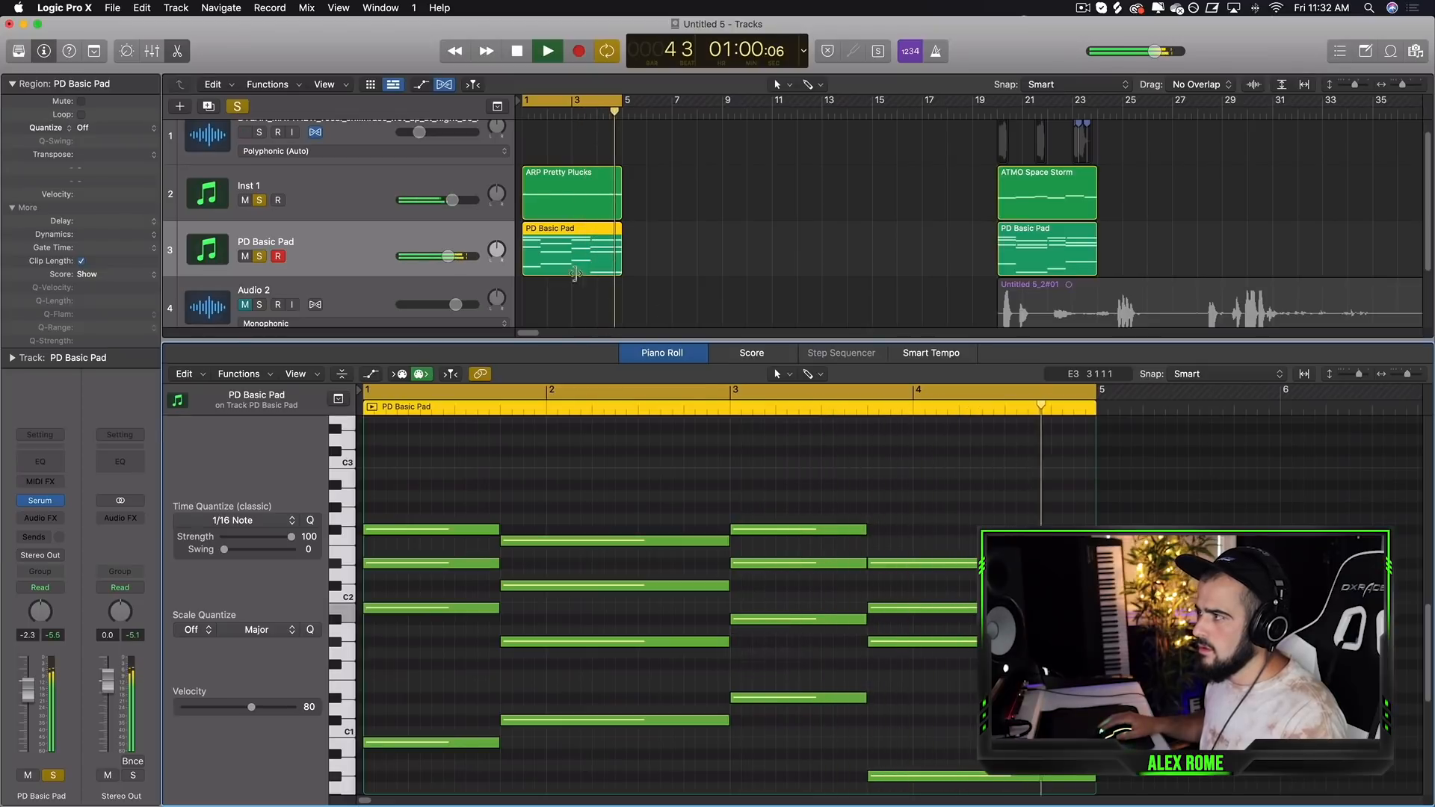
{"action": "key", "text": "space"}
- Enlarge the arrangement area, solo the vocal track, and place its three vocal clips together starting at bar 1
{"action": "left_click_drag", "start_coordinate": [534, 338], "coordinate": [534, 655]}
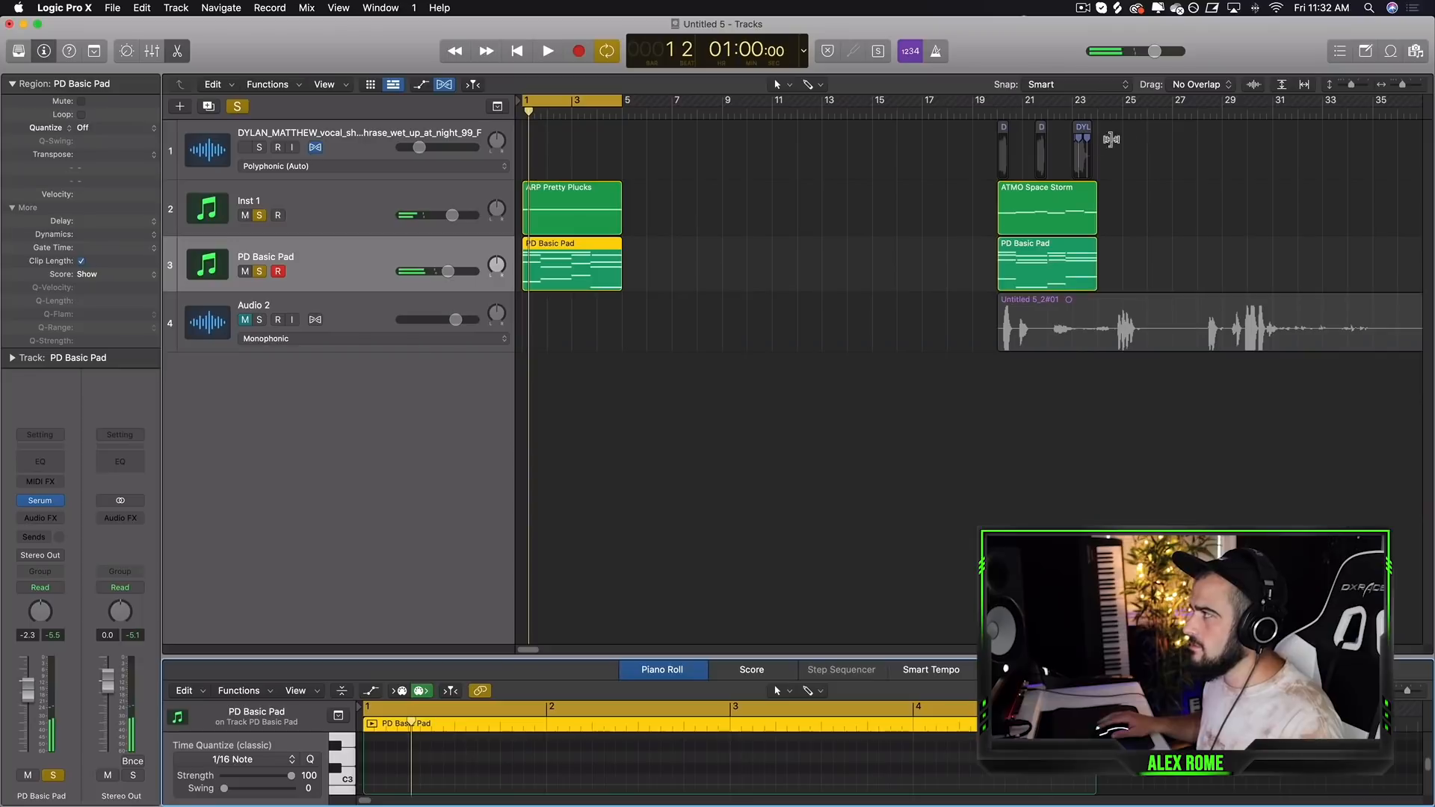
{"action": "left_click_drag", "start_coordinate": [1142, 133], "coordinate": [899, 138]}
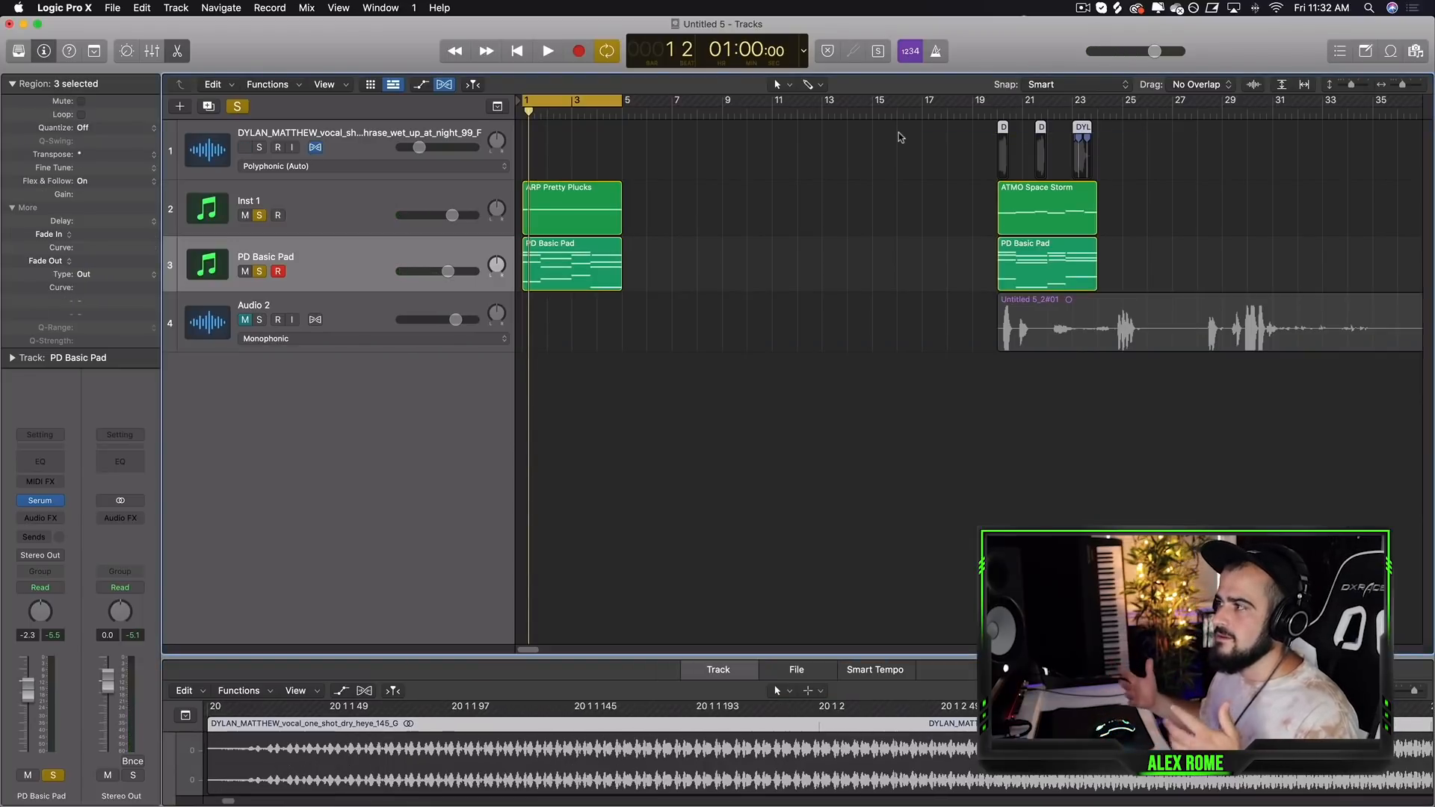
{"action": "left_click", "coordinate": [565, 209]}
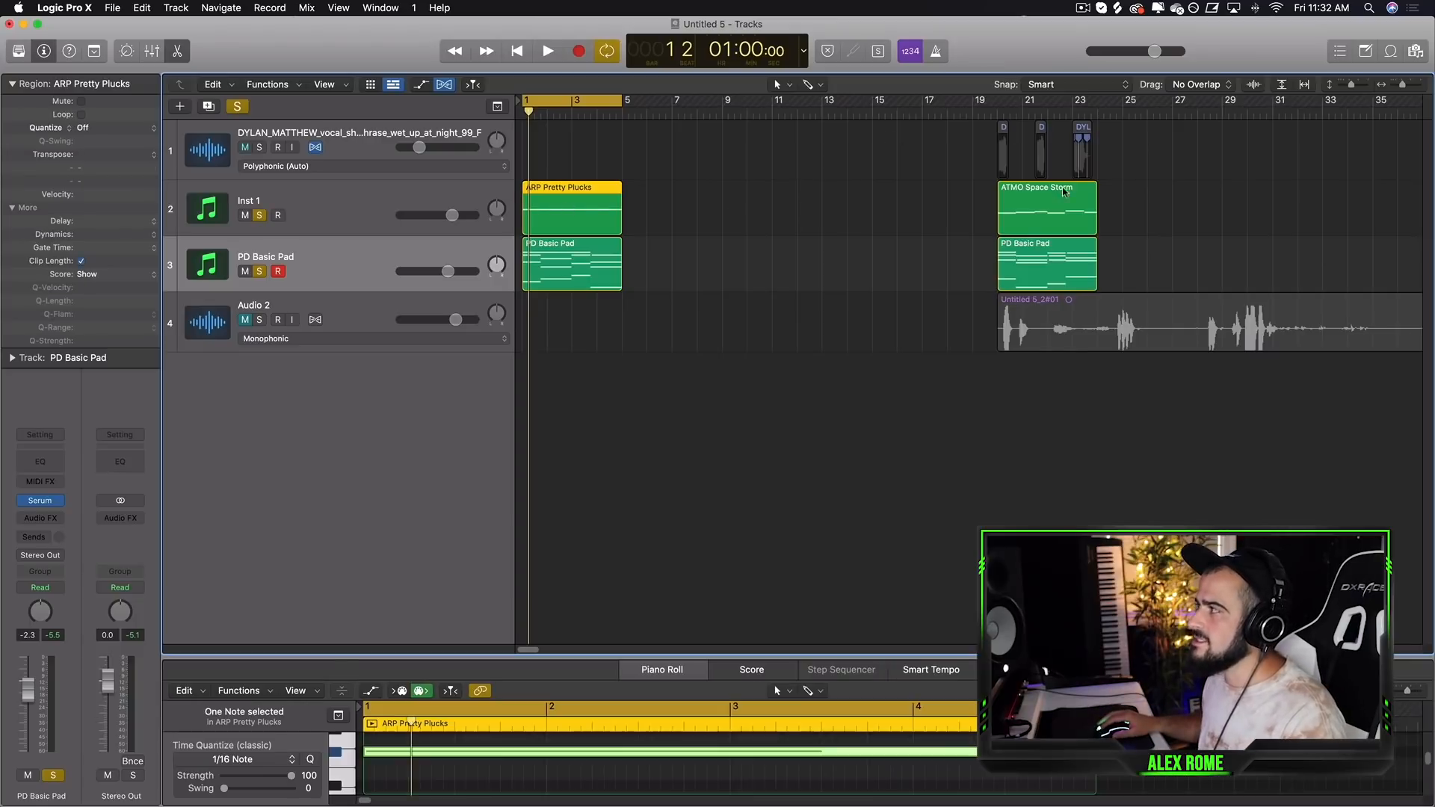
{"action": "left_click_drag", "start_coordinate": [1143, 133], "coordinate": [910, 131]}
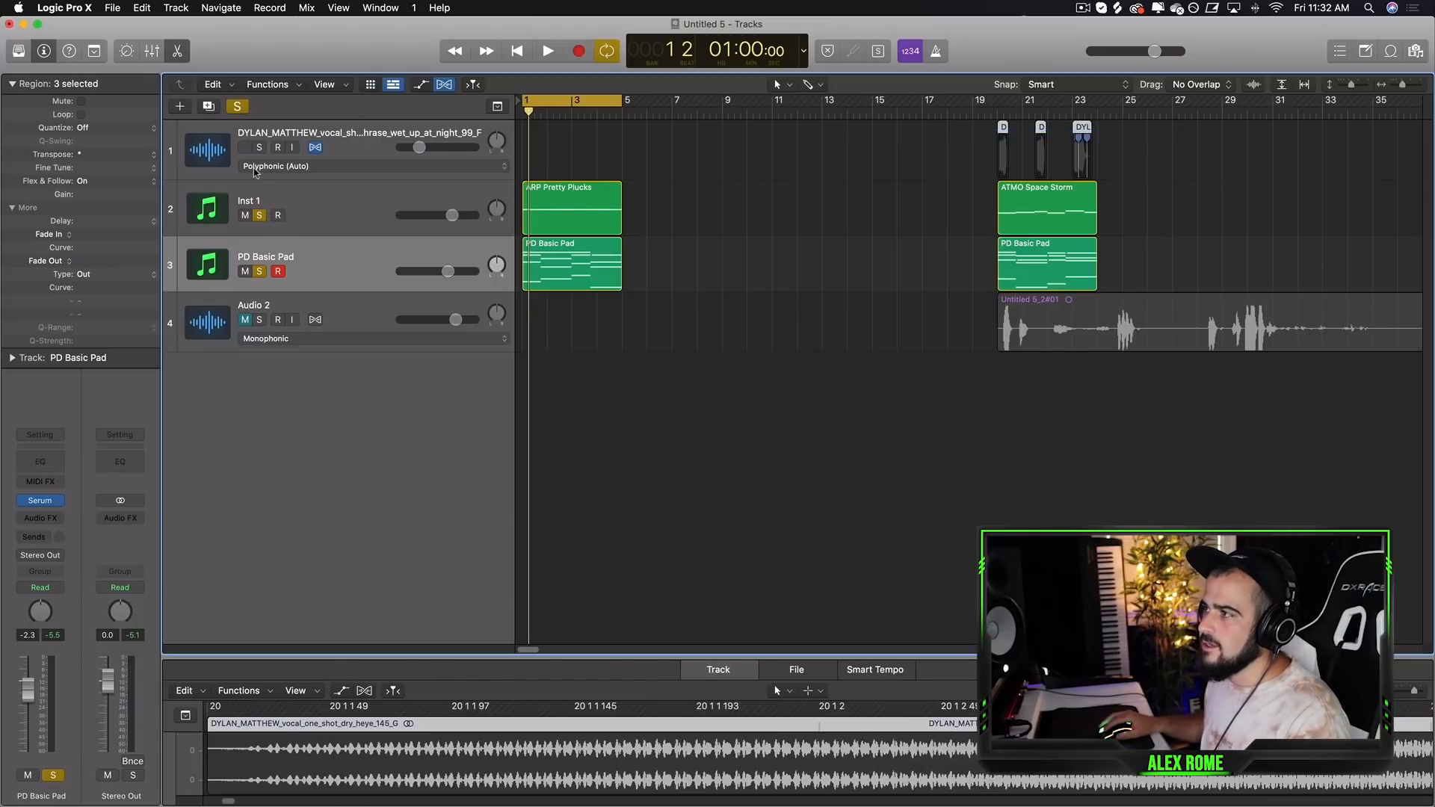
{"action": "left_click", "coordinate": [259, 147]}
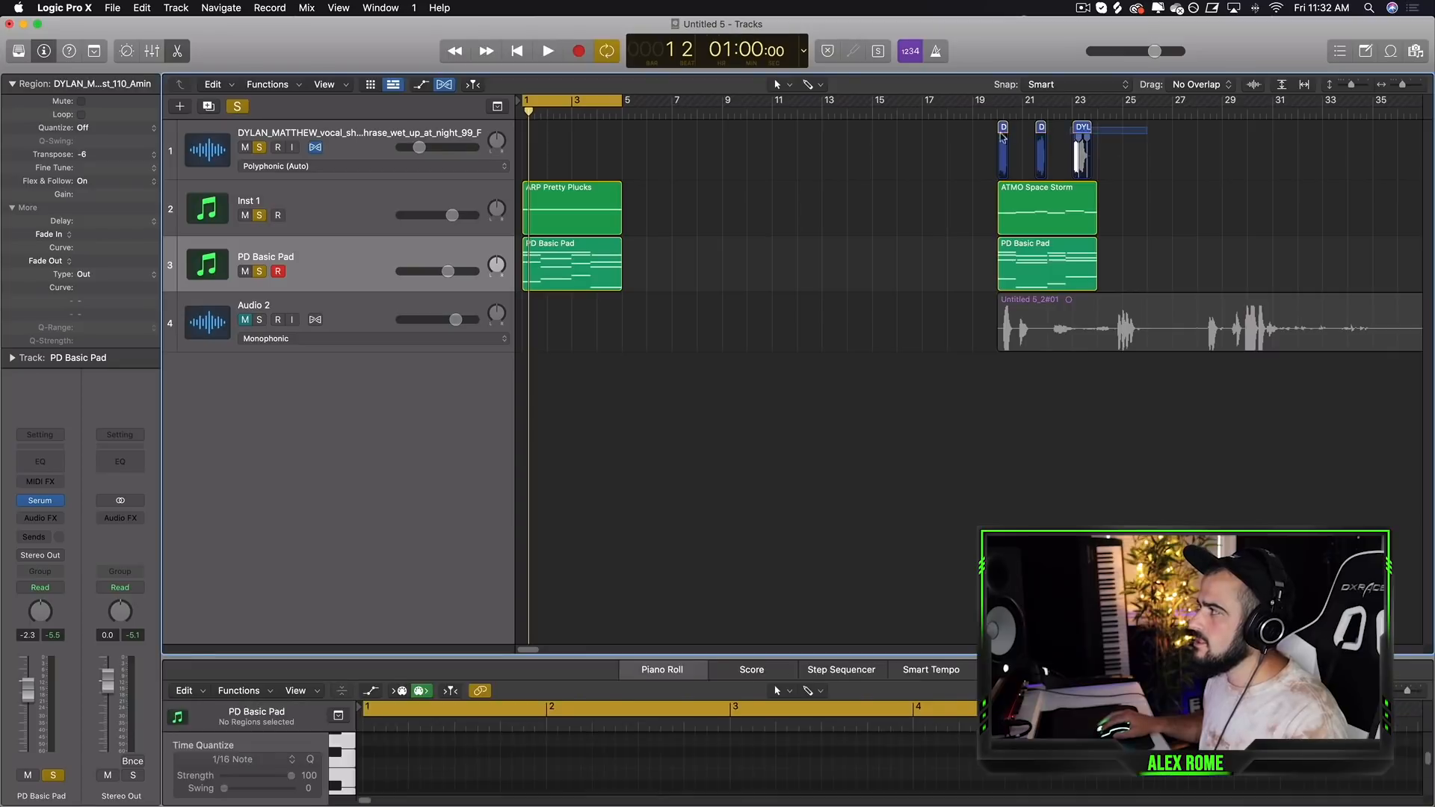
{"action": "left_click_drag", "start_coordinate": [1002, 136], "coordinate": [527, 146]}
- Play the loop with the vocals and slightly lower the volume of the PD Basic Pad track
{"action": "key", "text": "space"}
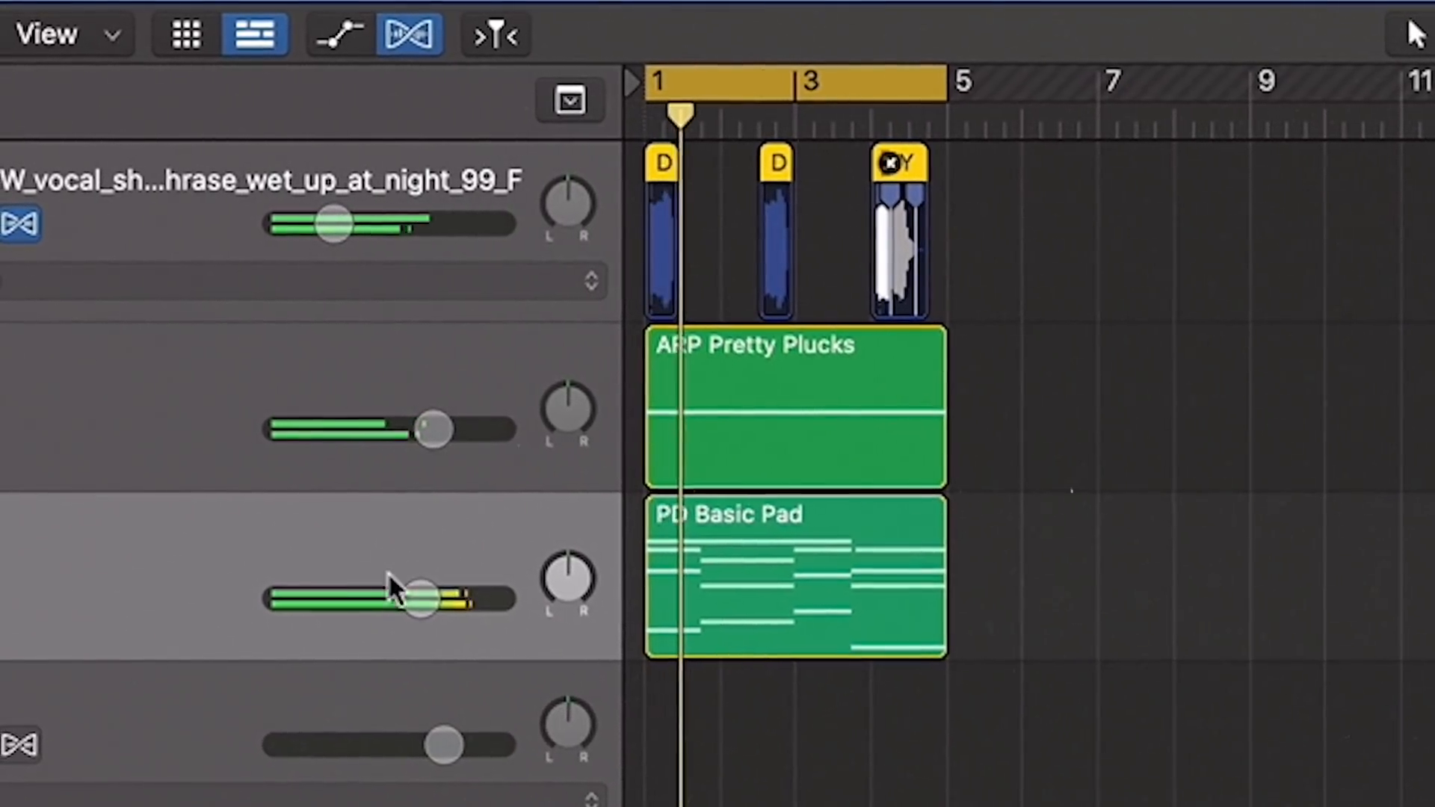
{"action": "mouse_move", "coordinate": [408, 591]}
{"action": "left_mouse_down"}
{"action": "mouse_move", "coordinate": [384, 590]}
{"action": "mouse_move", "coordinate": [407, 609]}
{"action": "left_mouse_up"}
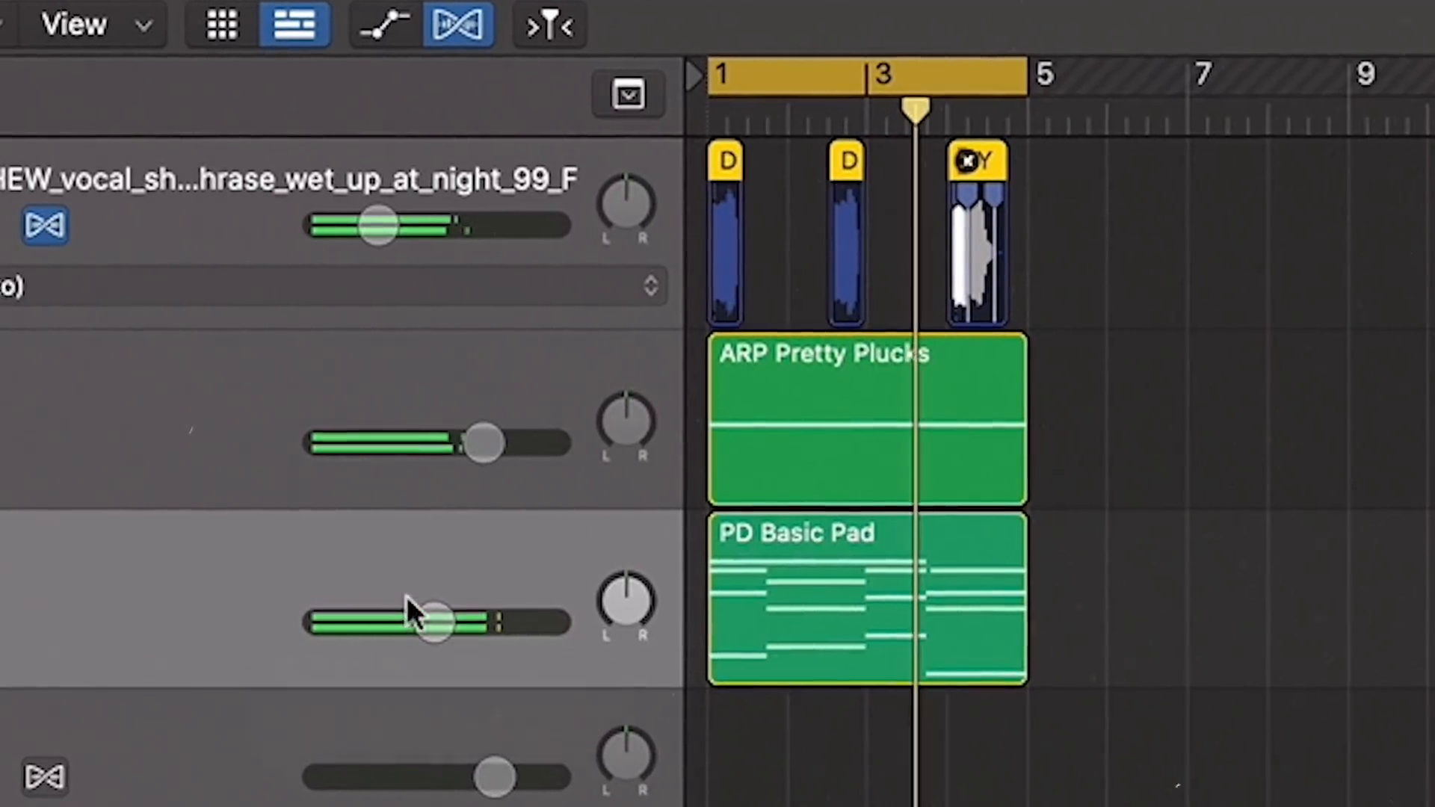